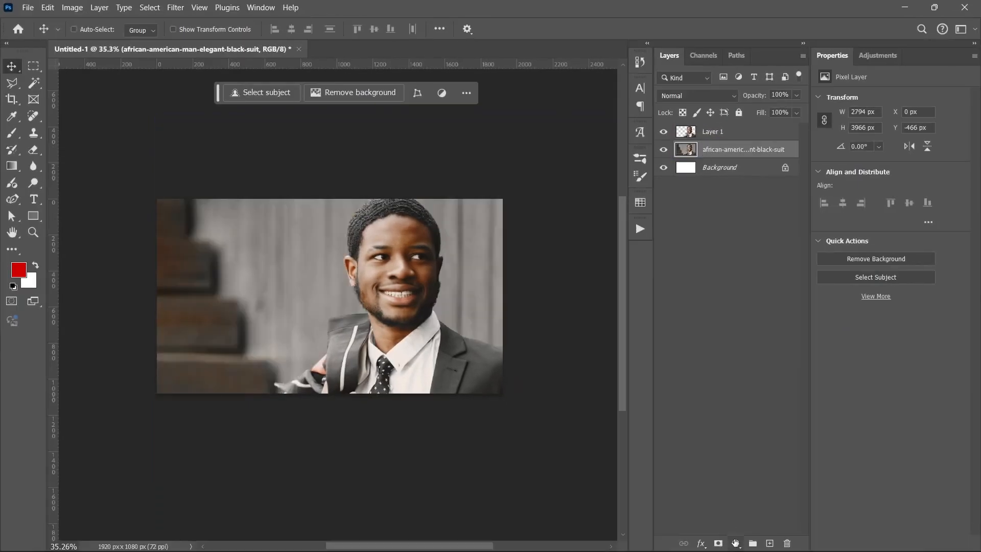
Add an Exposure adjustment layer above the black-suit photo layer and lower its exposure to darken the background.
{"action": "left_click", "coordinate": [735, 543]}
{"action": "left_click", "coordinate": [756, 392]}
{"action": "left_click_drag", "start_coordinate": [890, 130], "coordinate": [871, 132]}
Place the Dotted Grid image above the black-suit photo, rotated 90° and scaled to 166.67% to cover the canvas.
{"action": "left_click", "coordinate": [740, 170]}
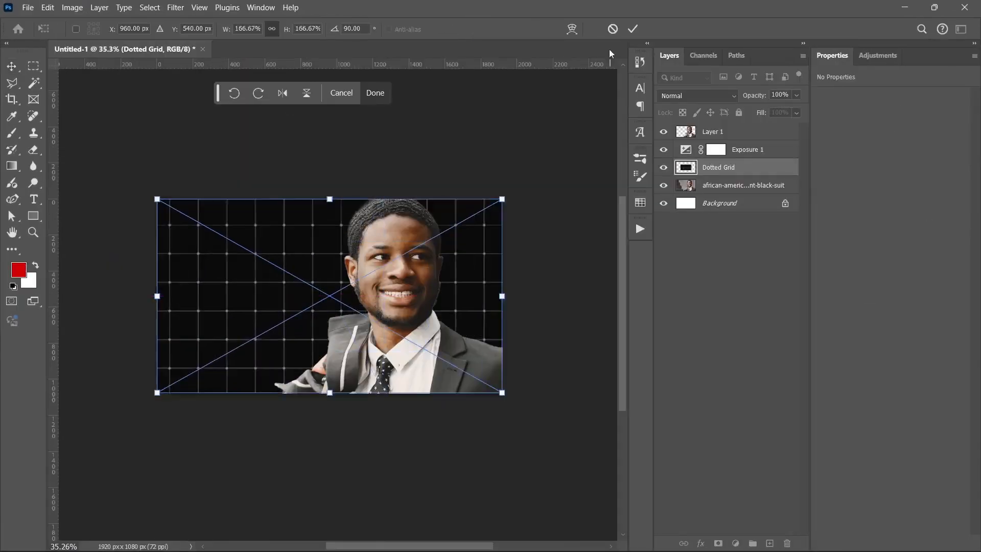
{"action": "key", "text": "Return"}
{"action": "left_click", "coordinate": [716, 149]}
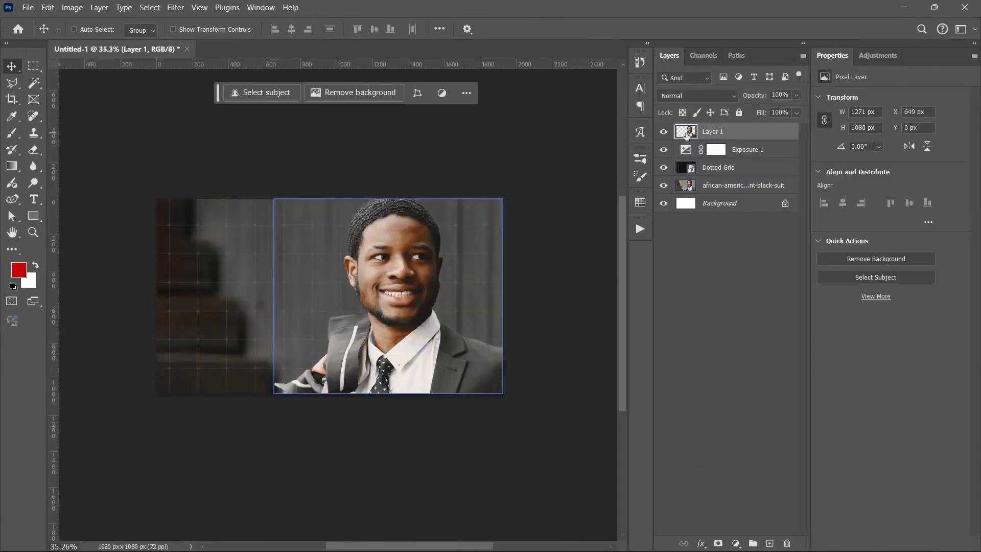
Convert the cut-out man on Layer 1 to a smart object and raise its Camera Raw texture to +84.
{"action": "right_click", "coordinate": [723, 131]}
{"action": "left_click", "coordinate": [745, 363]}
{"action": "key", "text": "ctrl+shift+a"}
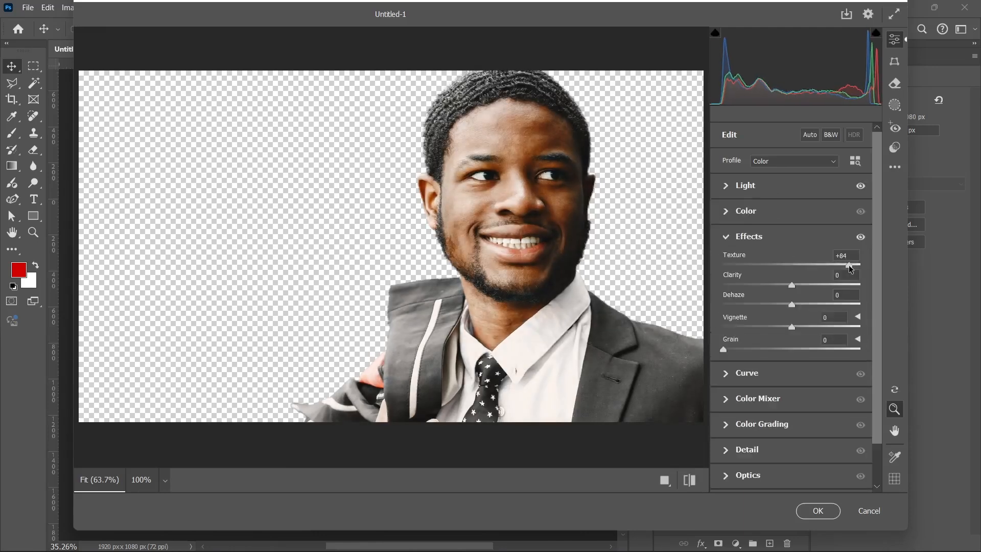
{"action": "key", "text": "Return"}
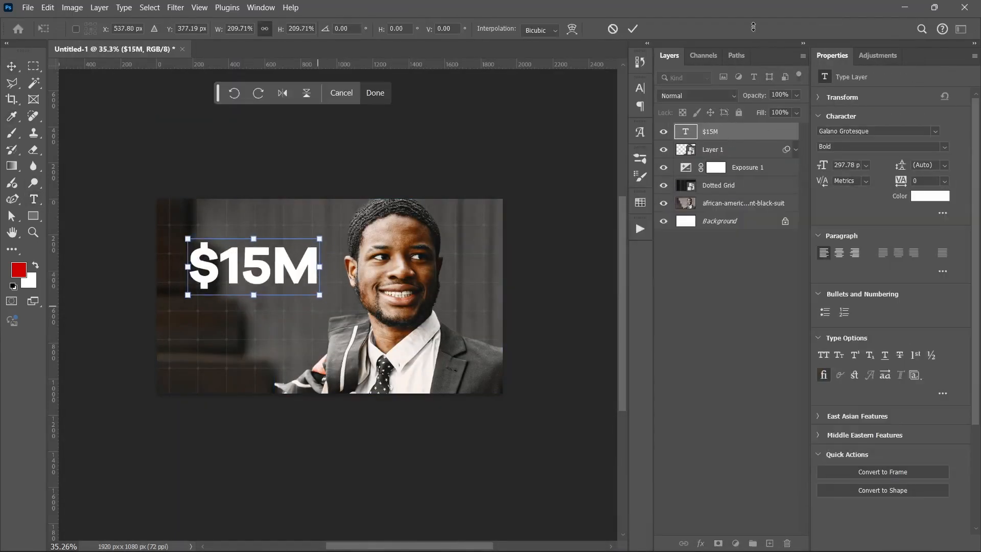
Set the $15M headline in bold white Galano Grotesque at 297.78 pt, with a copy below reading At 19.
{"action": "left_click", "coordinate": [11, 66]}
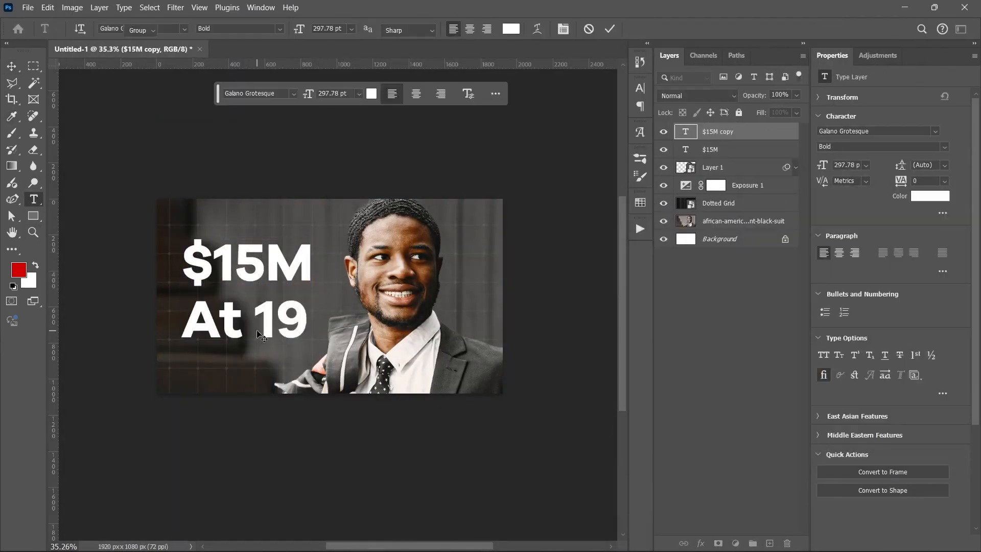
Add a Color Lookup layer above Exposure 1 with its mask centre painted black, and stamp the visible layers for Camera Raw.
{"action": "left_click", "coordinate": [718, 221]}
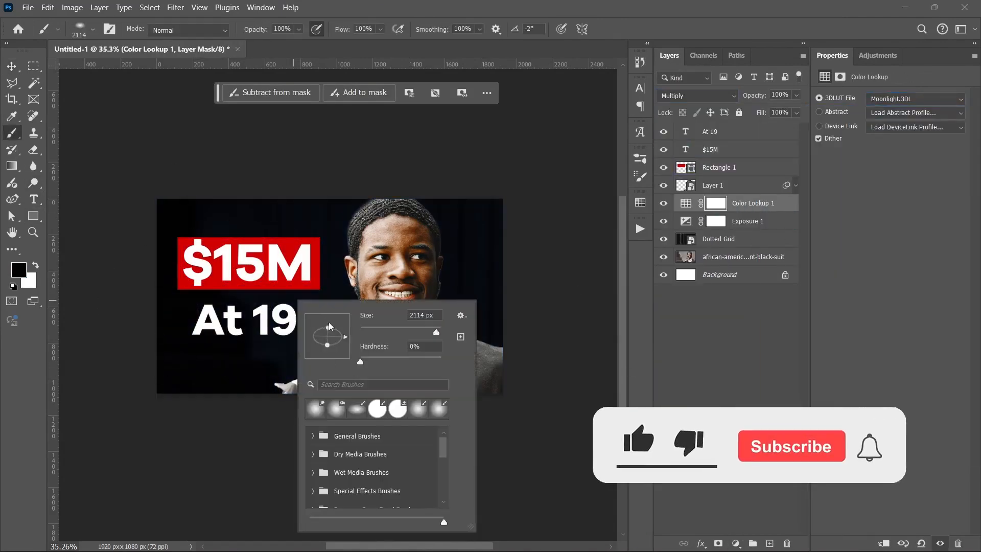
{"action": "left_click", "coordinate": [672, 300]}
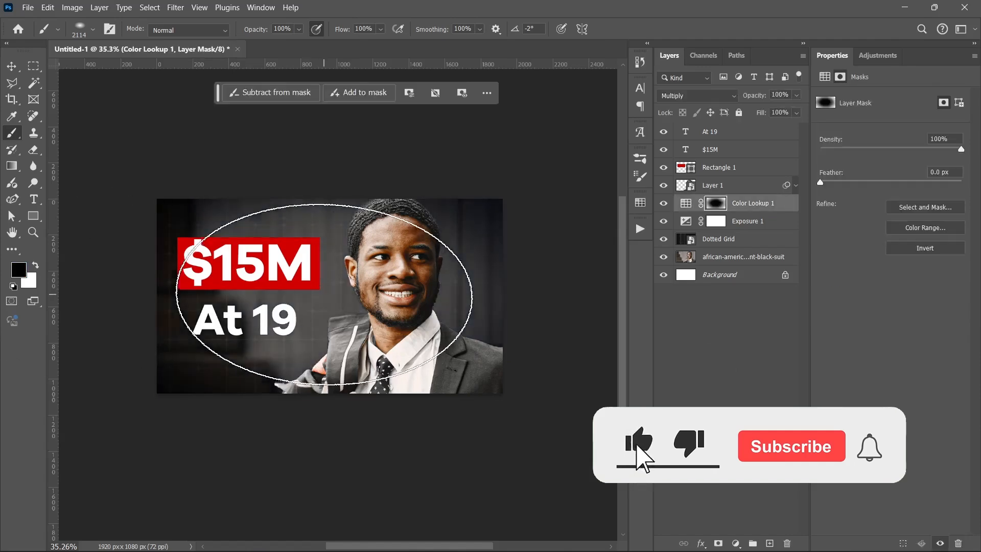
{"action": "key", "text": "ctrl+alt+shift+e"}
{"action": "key", "text": "ctrl+shift+a"}
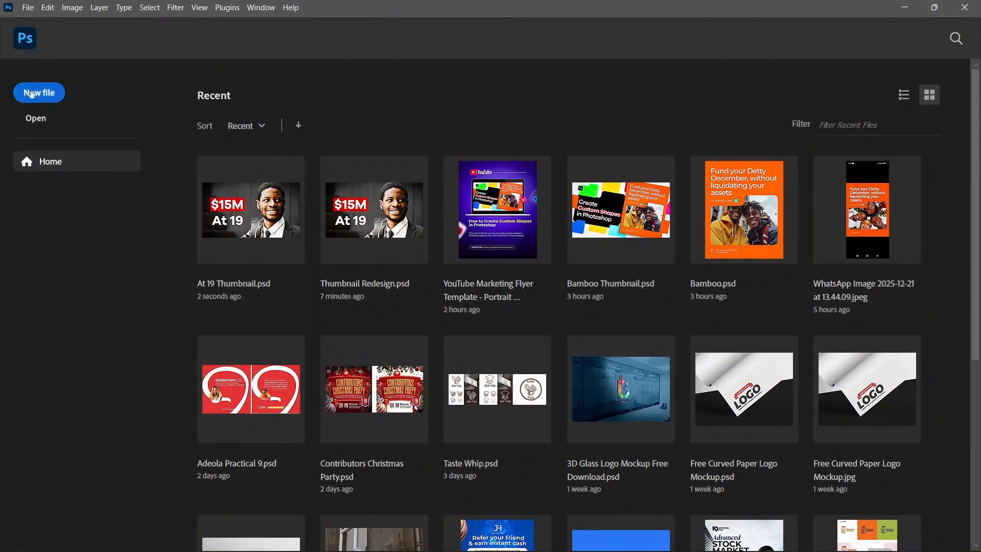
Create a new 1920 x 1080 px RGB document at 72 pixels/inch with a white background.
{"action": "key", "text": "ctrl+n"}
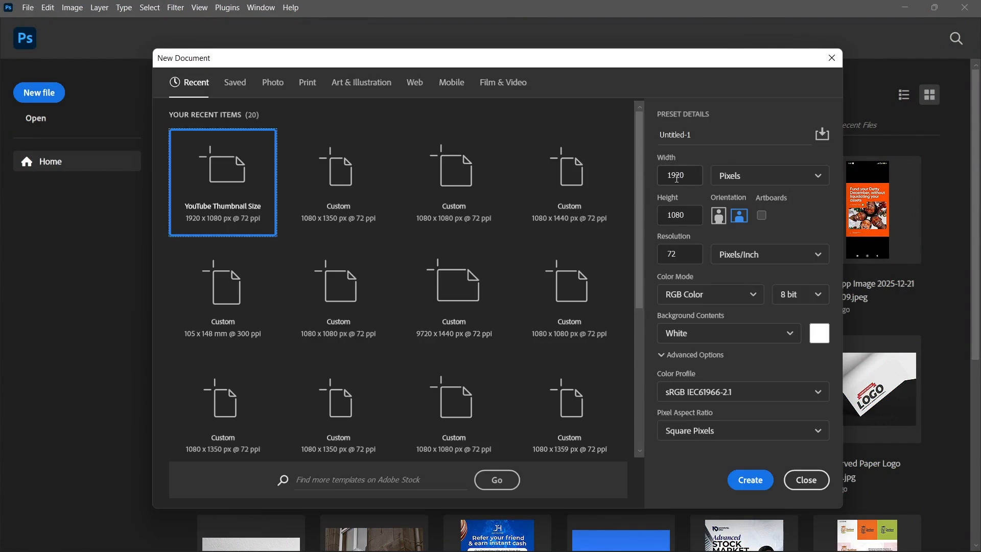
{"action": "left_click", "coordinate": [688, 220]}
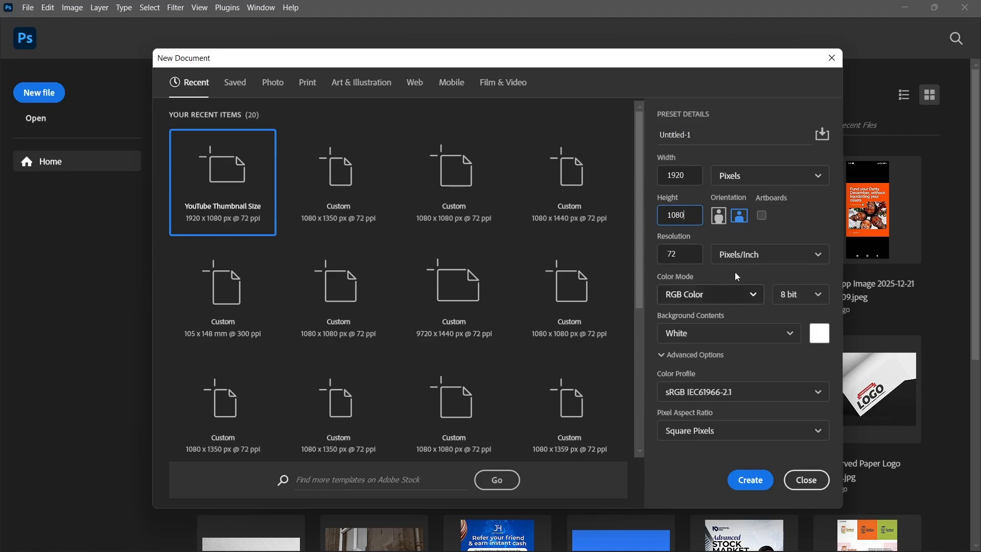
{"action": "left_click", "coordinate": [749, 471]}
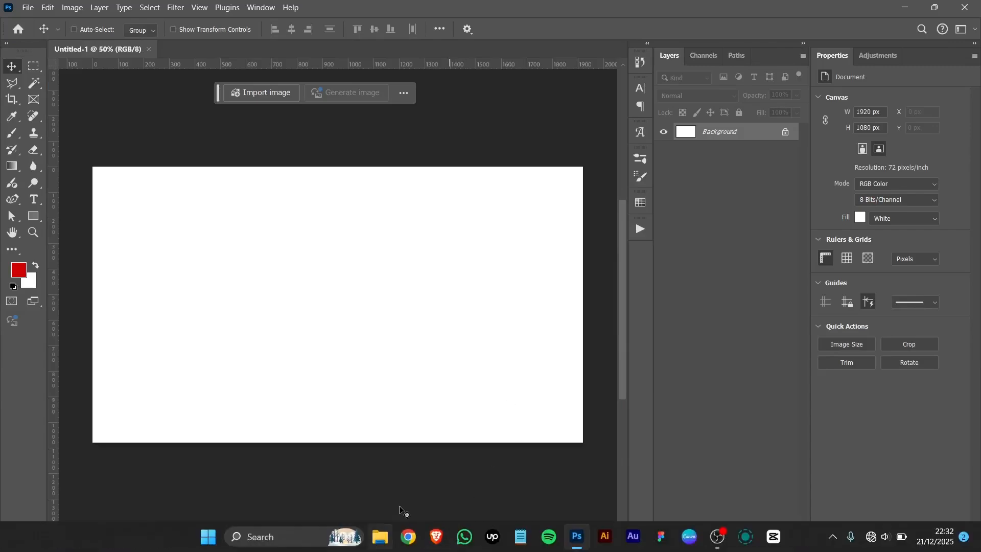
Place the african-american-man-elegant-black-suit photo from the desktop folder At 19 Assets onto the blank canvas.
{"action": "key", "text": "super+d"}
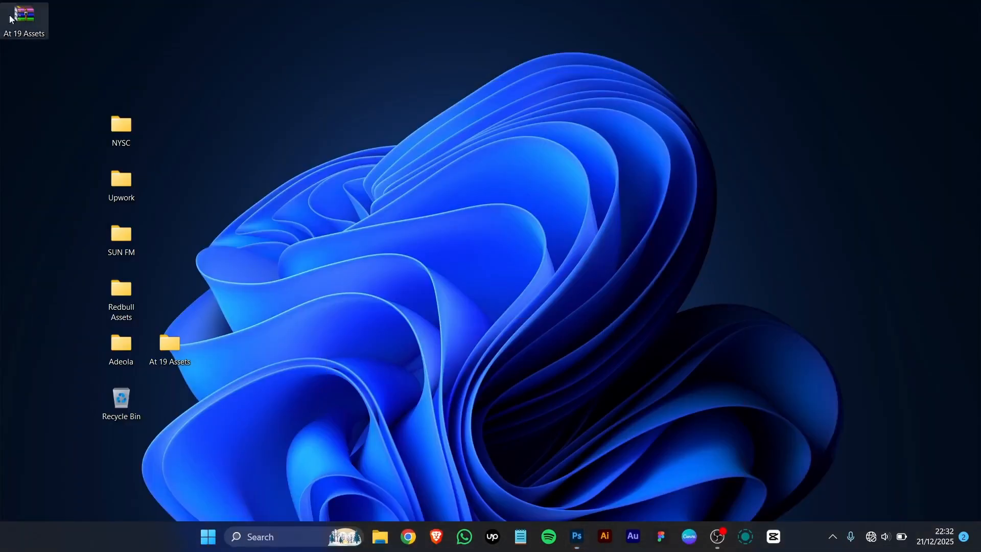
{"action": "double_click", "coordinate": [162, 363]}
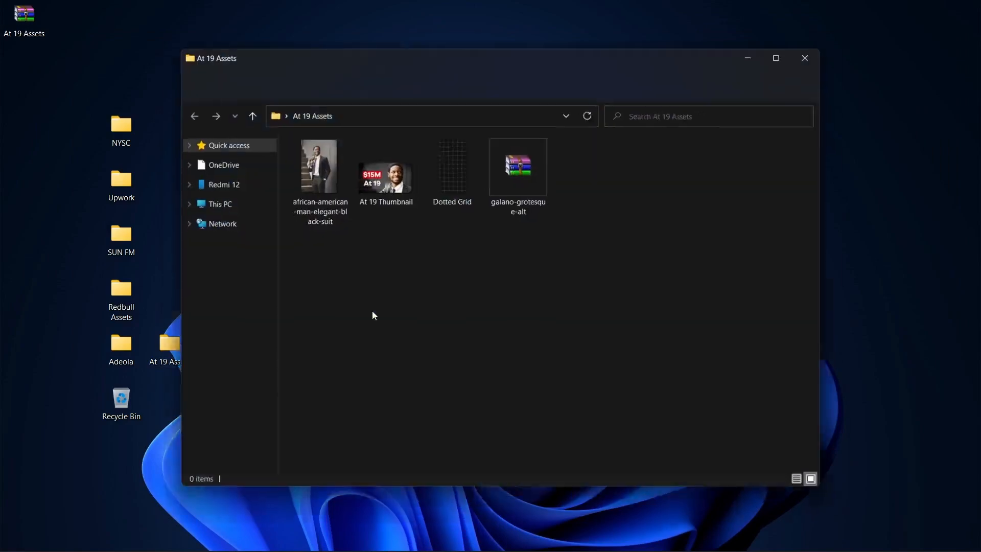
{"action": "left_click", "coordinate": [576, 536]}
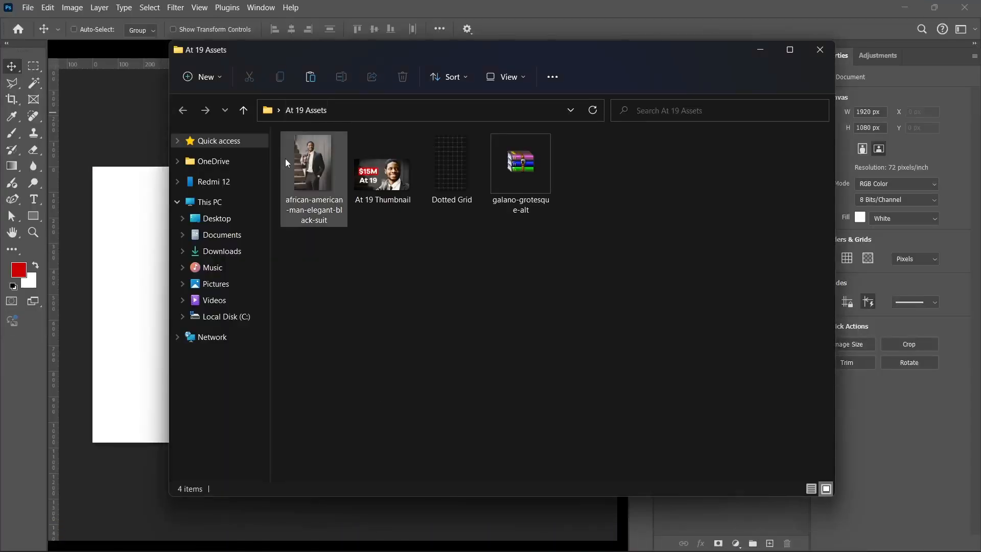
{"action": "left_click", "coordinate": [315, 167]}
{"action": "left_click_drag", "start_coordinate": [317, 168], "coordinate": [197, 389]}
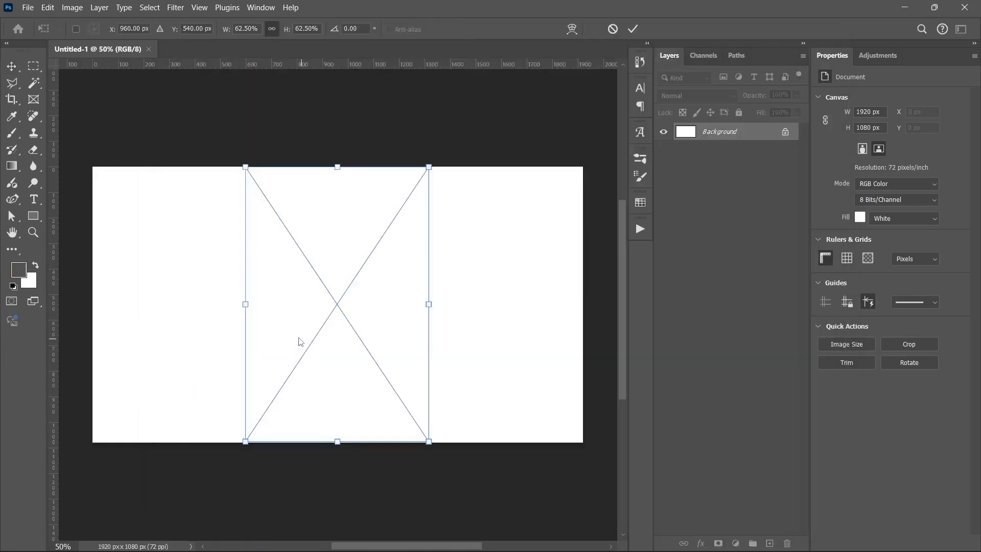
Enlarge the placed photo to about 183% and shift it so the man's head and shoulders sit right of centre.
{"action": "left_click_drag", "start_coordinate": [426, 304], "coordinate": [569, 304]}
{"action": "left_click_drag", "start_coordinate": [360, 332], "coordinate": [382, 444]}
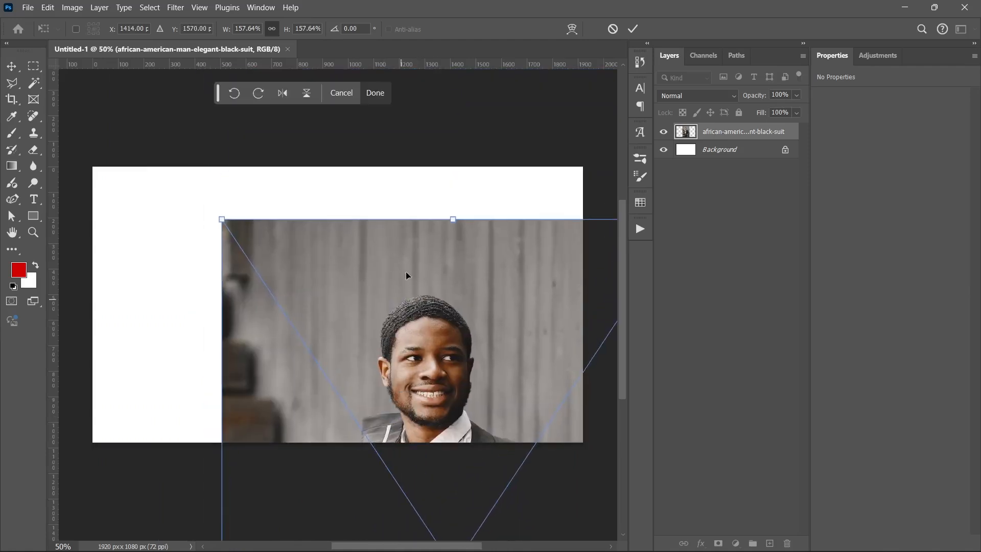
{"action": "left_click_drag", "start_coordinate": [449, 219], "coordinate": [453, 109]}
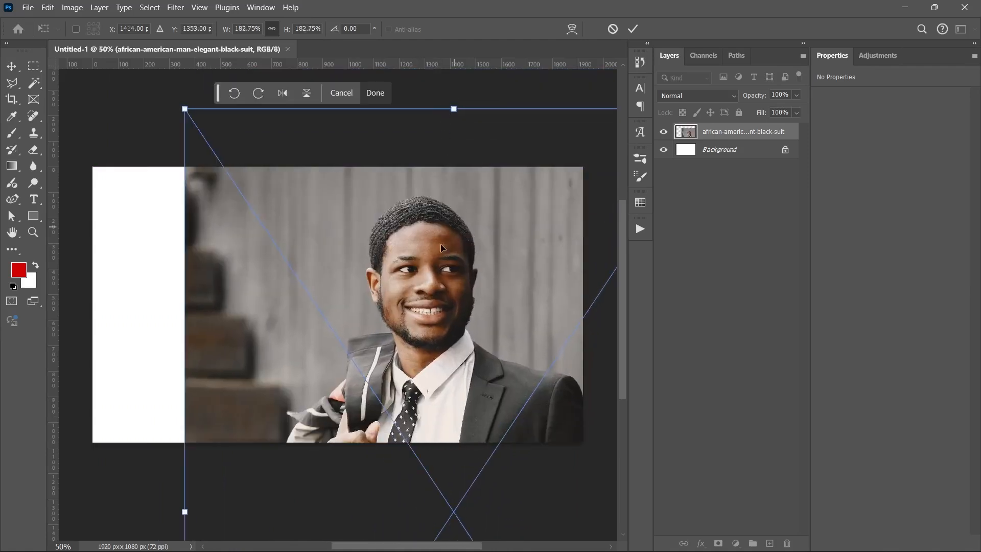
{"action": "left_click_drag", "start_coordinate": [444, 248], "coordinate": [394, 256]}
Scale the photo up to about 210%, reposition the man against the canvas's right side, and commit the placement.
{"action": "scroll", "coordinate": [395, 286], "scroll_direction": "down", "scroll_amount": 4}
{"action": "key", "text": "alt+space"}
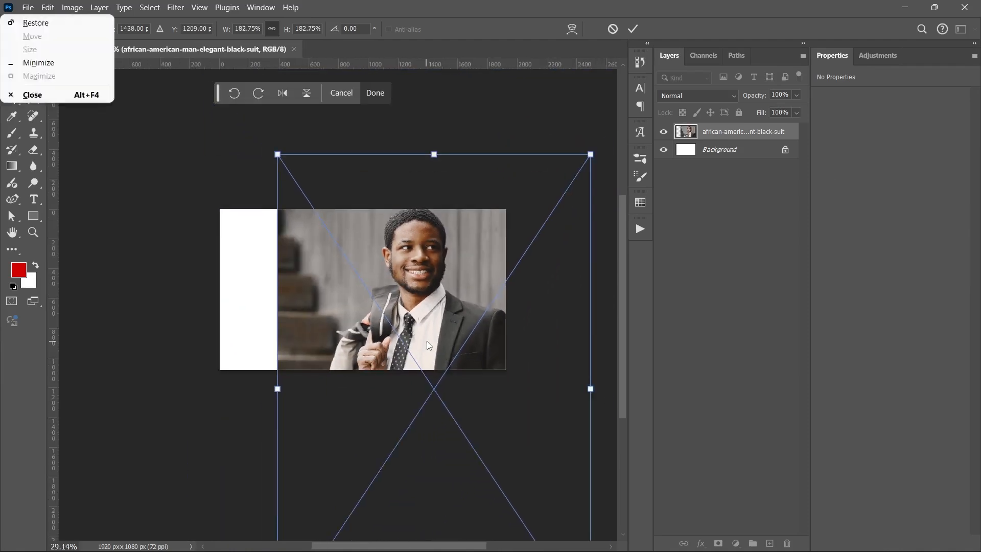
{"action": "left_click_drag", "start_coordinate": [427, 341], "coordinate": [325, 209]}
{"action": "left_click_drag", "start_coordinate": [333, 493], "coordinate": [337, 537]}
{"action": "scroll", "coordinate": [320, 408], "scroll_direction": "up", "scroll_amount": 3}
{"action": "left_click_drag", "start_coordinate": [291, 306], "coordinate": [297, 299]}
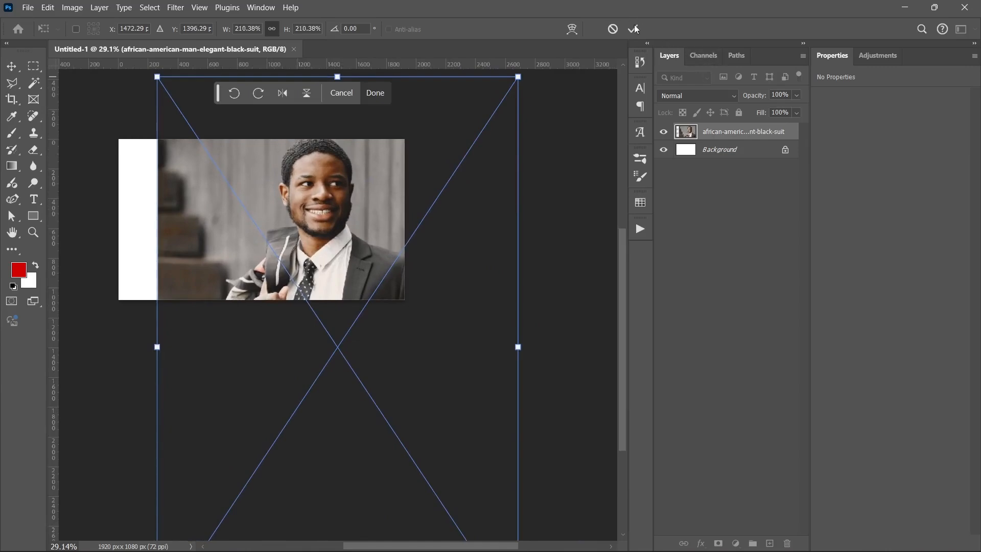
{"action": "left_click_drag", "start_coordinate": [198, 232], "coordinate": [294, 326]}
{"action": "scroll", "coordinate": [346, 336], "scroll_direction": "up", "scroll_amount": 3}
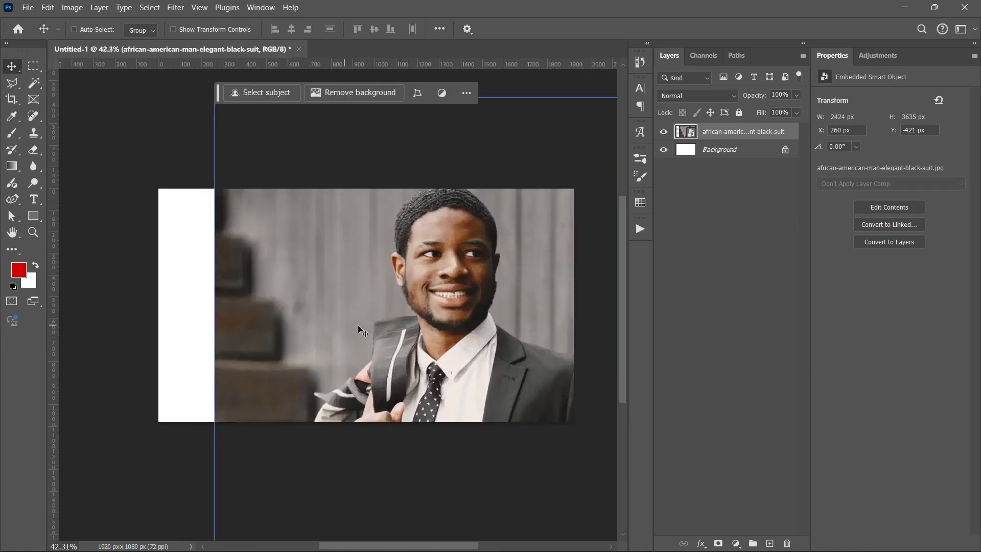
Transform the photo again, scaling it to about 229.5% with the top of the man's head near the canvas's upper edge.
{"action": "left_click_drag", "start_coordinate": [449, 346], "coordinate": [423, 318]}
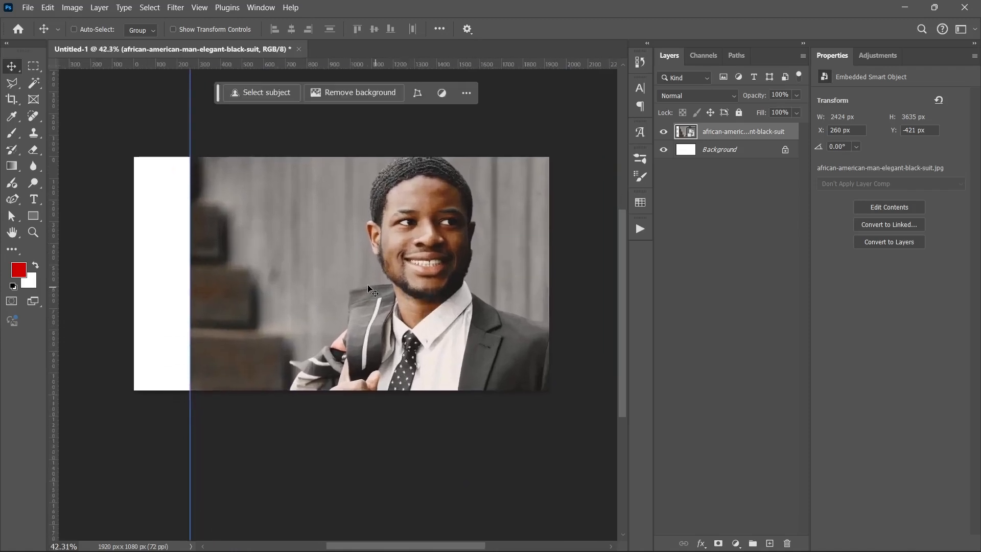
{"action": "scroll", "coordinate": [364, 294], "scroll_direction": "down", "scroll_amount": 4}
{"action": "key", "text": "ctrl+t"}
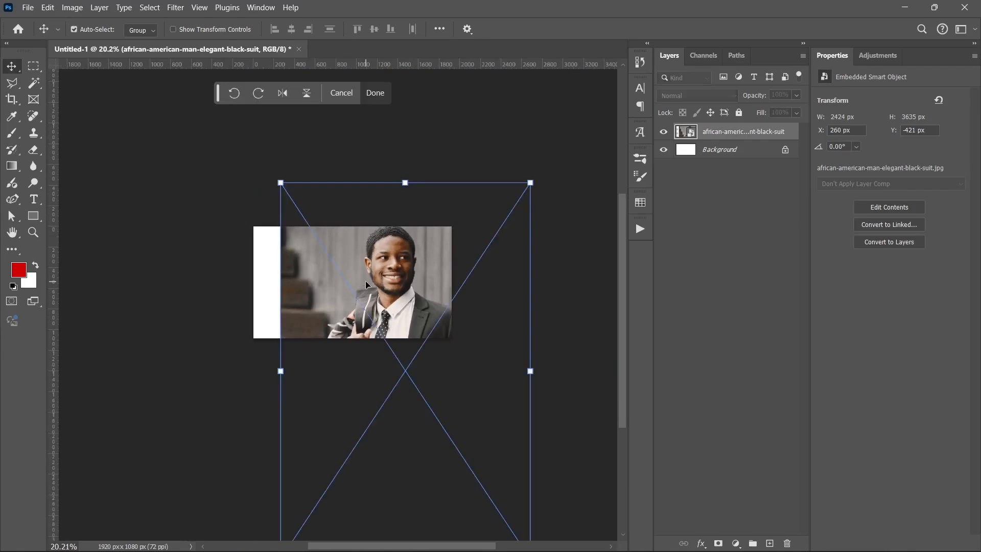
{"action": "left_click_drag", "start_coordinate": [397, 353], "coordinate": [339, 259]}
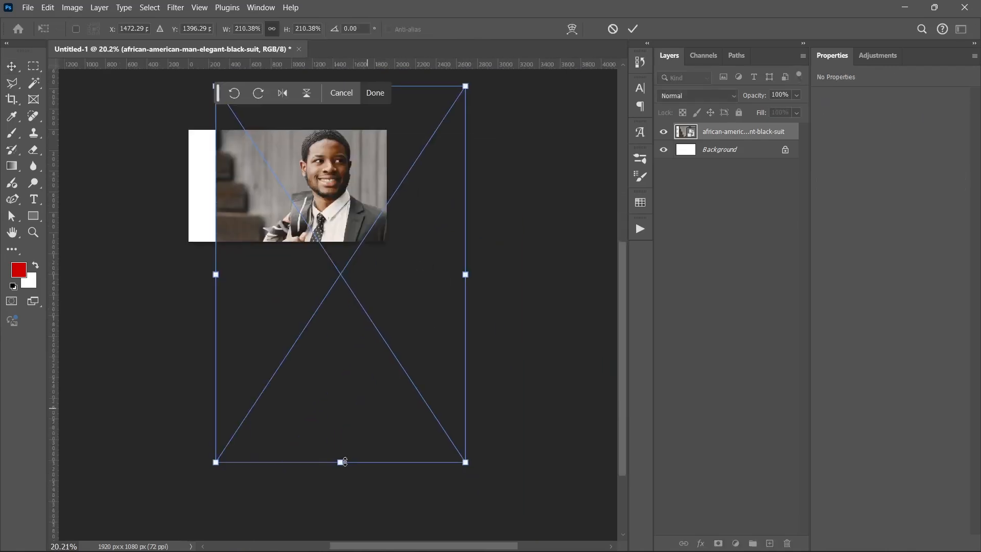
{"action": "left_click_drag", "start_coordinate": [341, 463], "coordinate": [341, 491]}
{"action": "left_click_drag", "start_coordinate": [336, 417], "coordinate": [338, 412]}
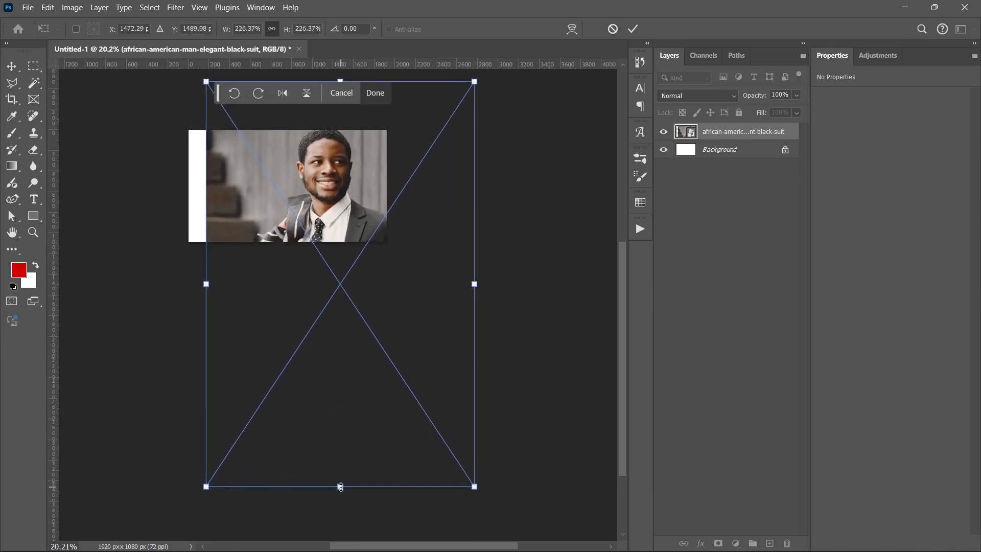
{"action": "left_click_drag", "start_coordinate": [341, 486], "coordinate": [340, 488]}
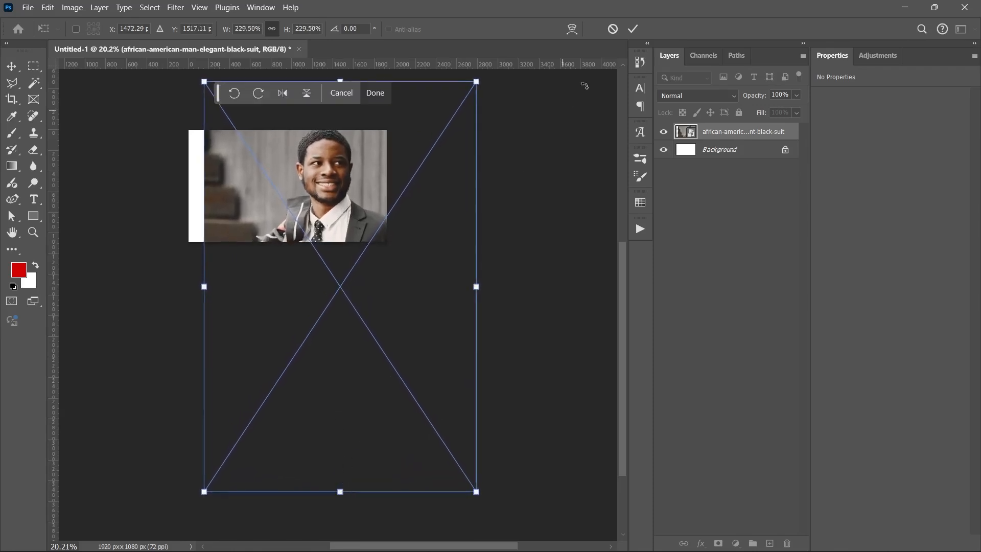
{"action": "left_click", "coordinate": [633, 30]}
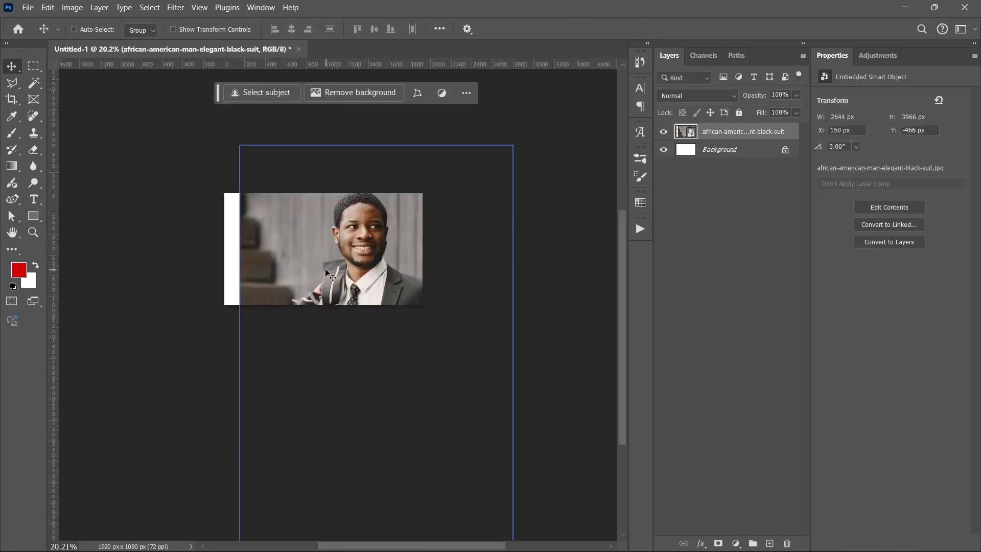
Rasterize the black-suit photo layer.
{"action": "scroll", "coordinate": [325, 269], "scroll_direction": "up", "scroll_amount": 3}
{"action": "scroll", "coordinate": [325, 270], "scroll_direction": "up", "scroll_amount": 1}
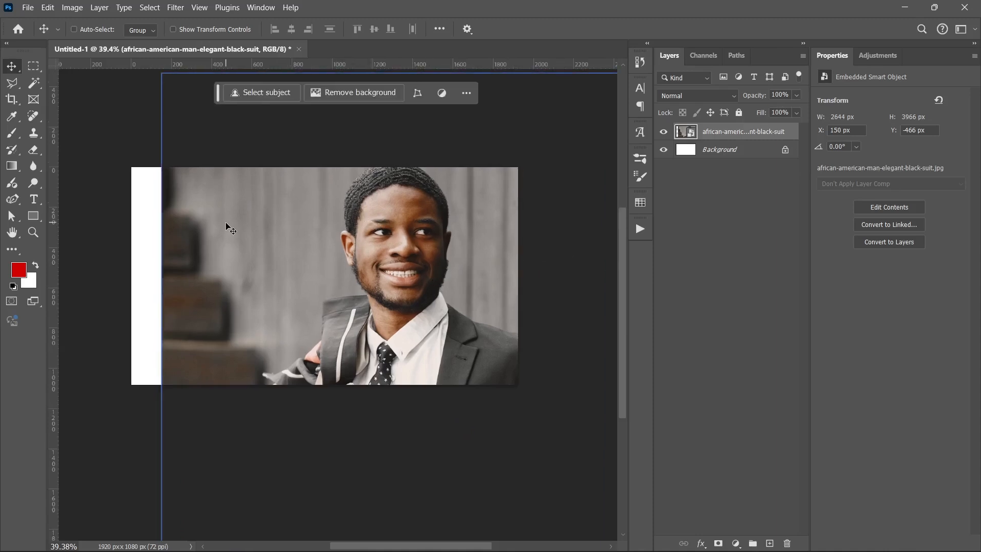
{"action": "scroll", "coordinate": [309, 282], "scroll_direction": "left", "scroll_amount": 3}
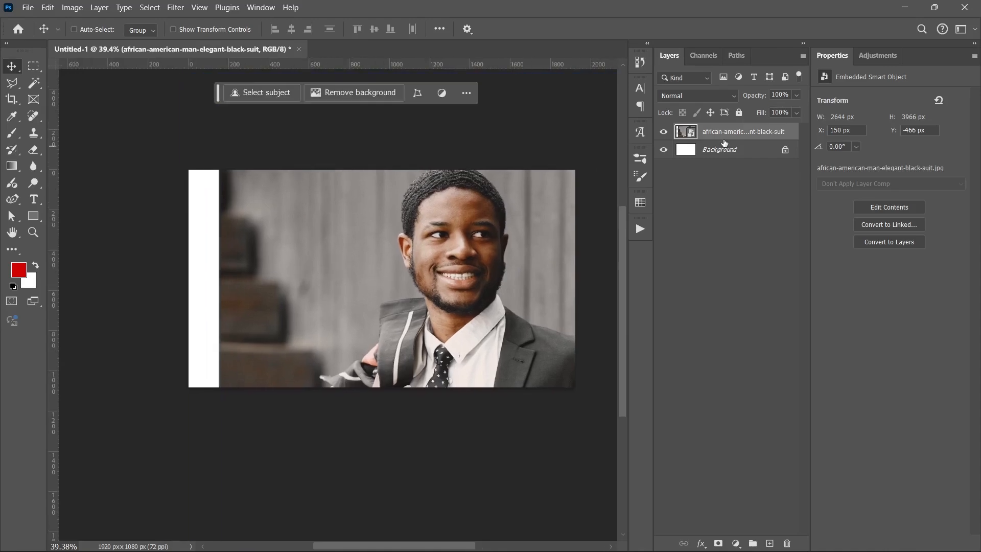
{"action": "right_click", "coordinate": [716, 137]}
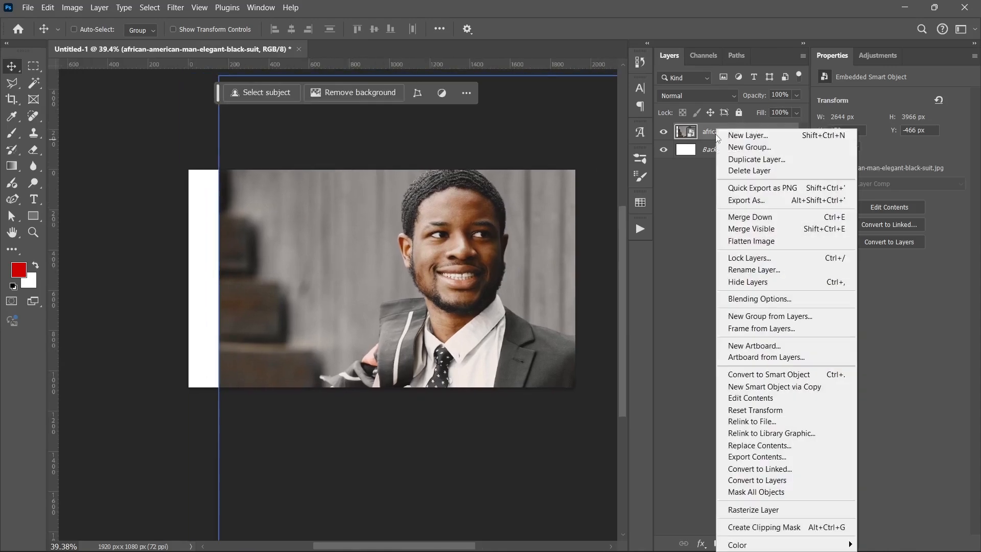
{"action": "left_click", "coordinate": [766, 509]}
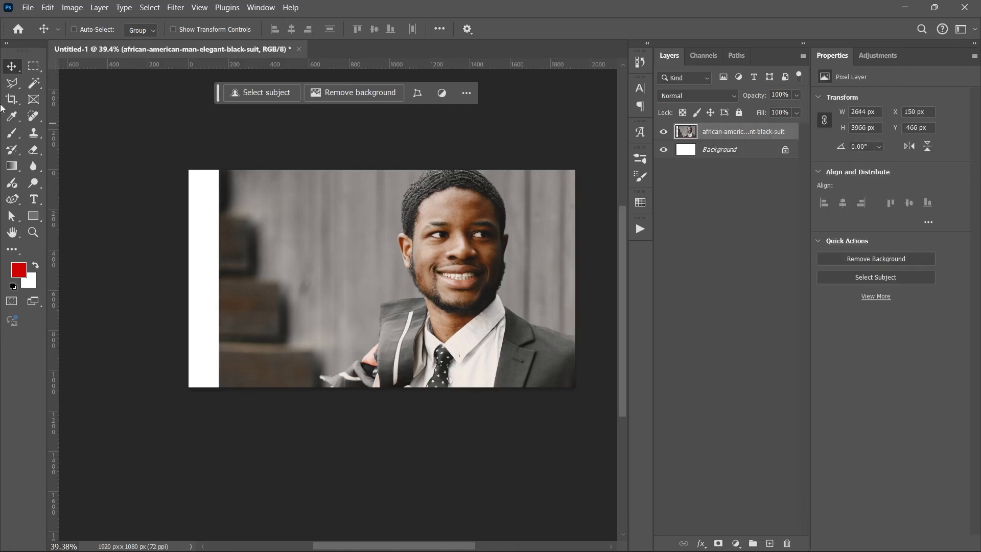
Select a full-height strip about 177 px wide over the blank left edge of the canvas and fill it with Content-Aware.
{"action": "left_click", "coordinate": [33, 67]}
{"action": "left_click_drag", "start_coordinate": [153, 171], "coordinate": [224, 402]}
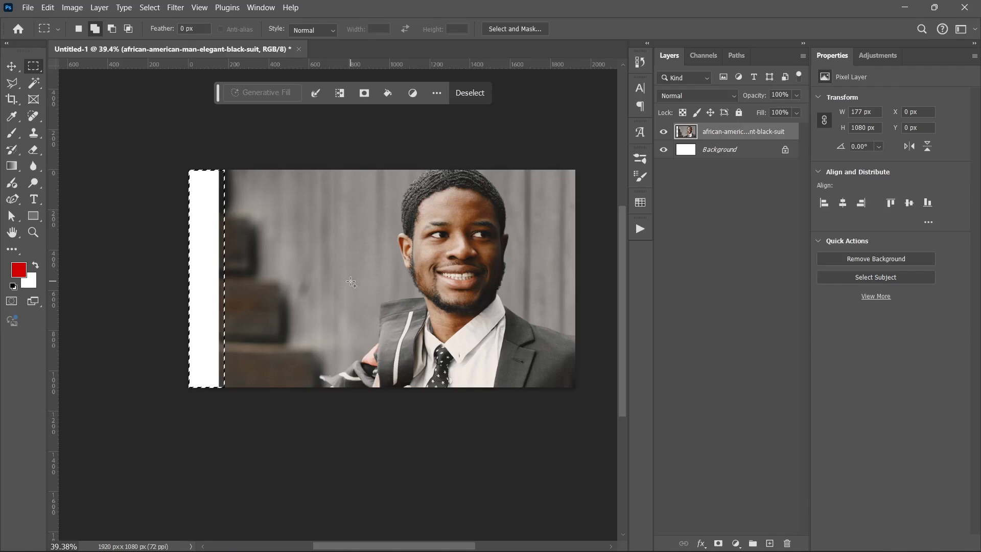
{"action": "key", "text": "shift+F5"}
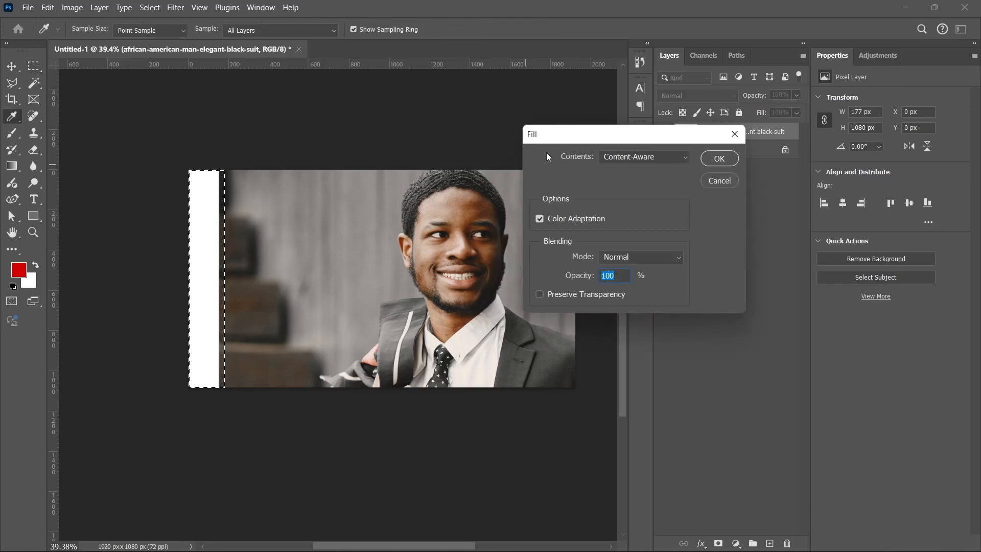
{"action": "left_click_drag", "start_coordinate": [552, 135], "coordinate": [361, 141]}
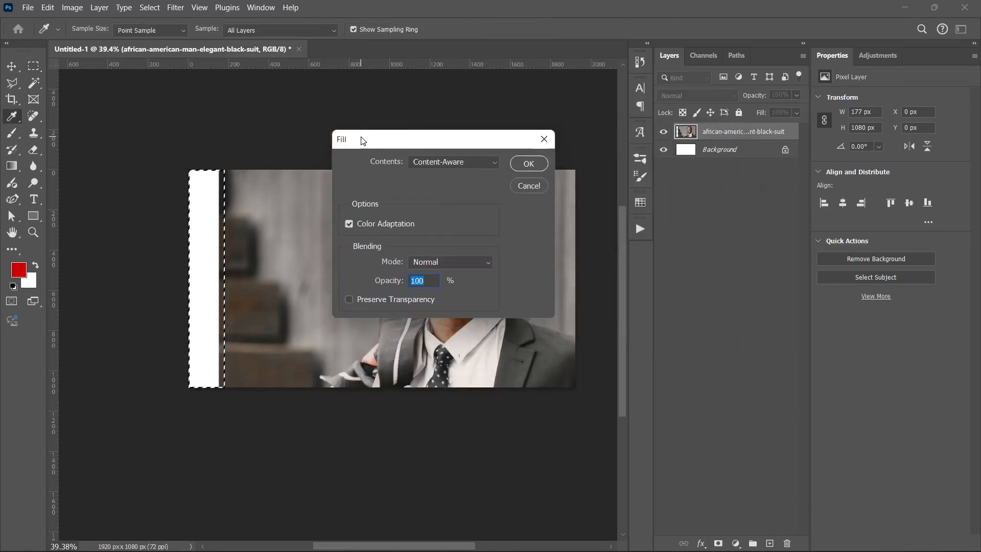
{"action": "left_click", "coordinate": [429, 162]}
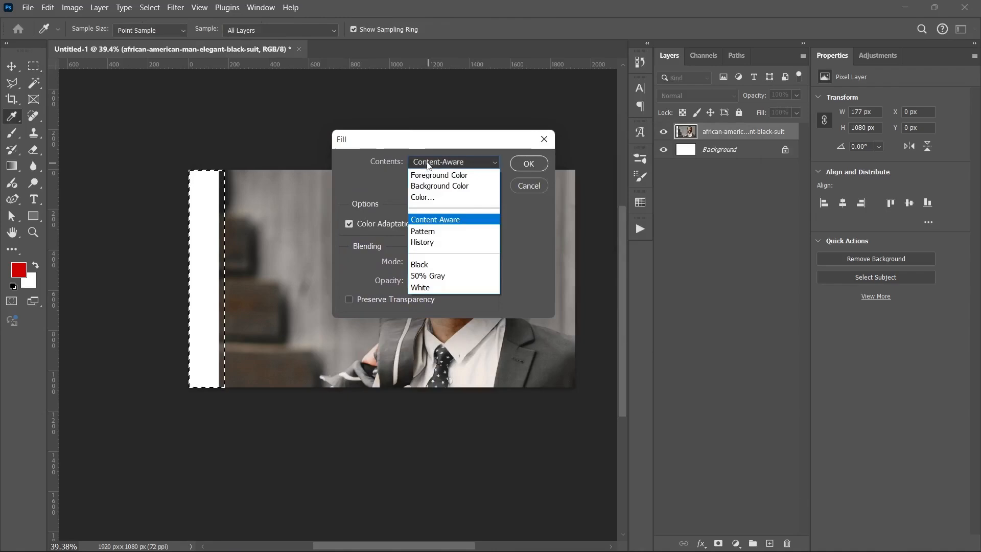
{"action": "left_click", "coordinate": [434, 221]}
{"action": "left_click", "coordinate": [528, 163]}
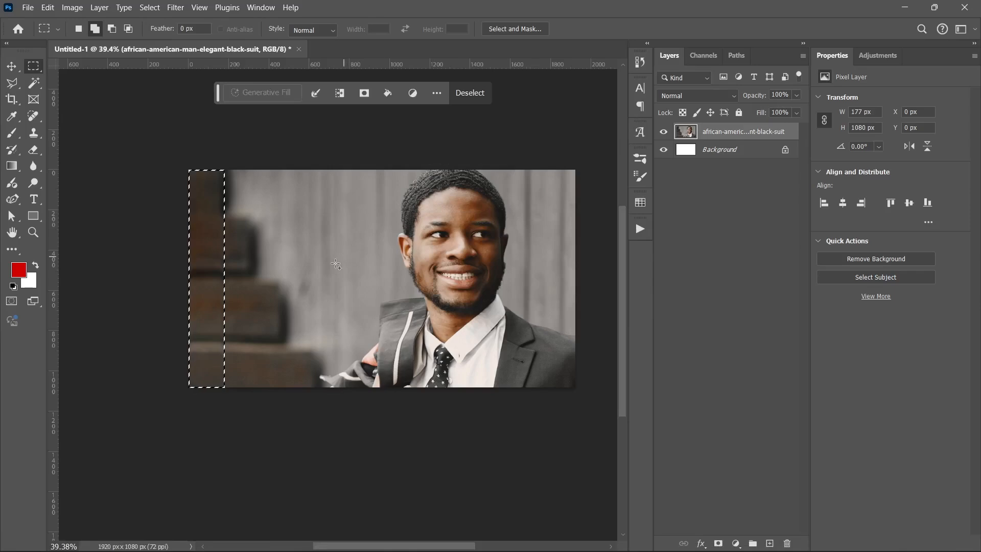
Clear the strip selection, select the man with Select Subject and copy him onto a new layer.
{"action": "key", "text": "ctrl+d"}
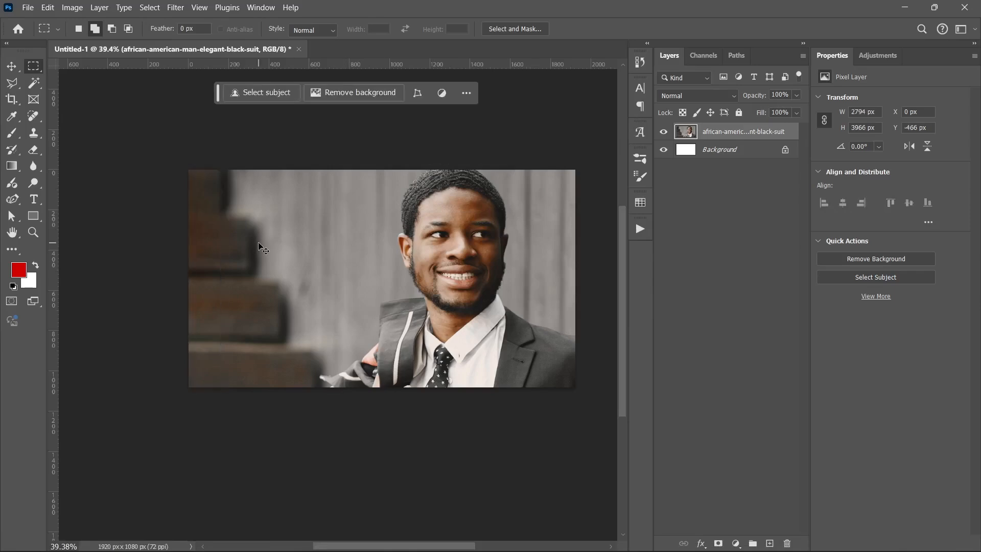
{"action": "scroll", "coordinate": [215, 235], "scroll_direction": "up", "scroll_amount": 2}
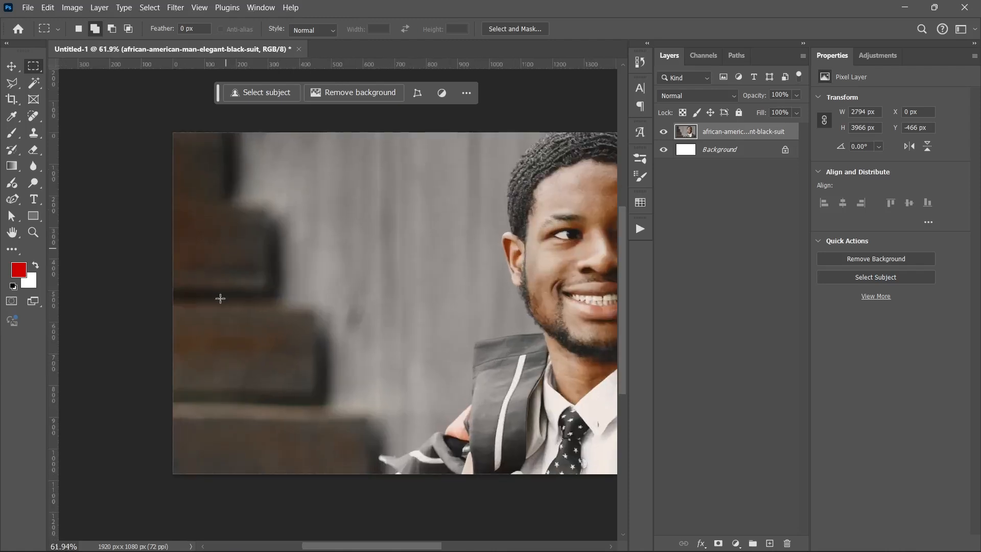
{"action": "scroll", "coordinate": [262, 294], "scroll_direction": "down", "scroll_amount": 2}
{"action": "scroll", "coordinate": [352, 281], "scroll_direction": "right", "scroll_amount": 2}
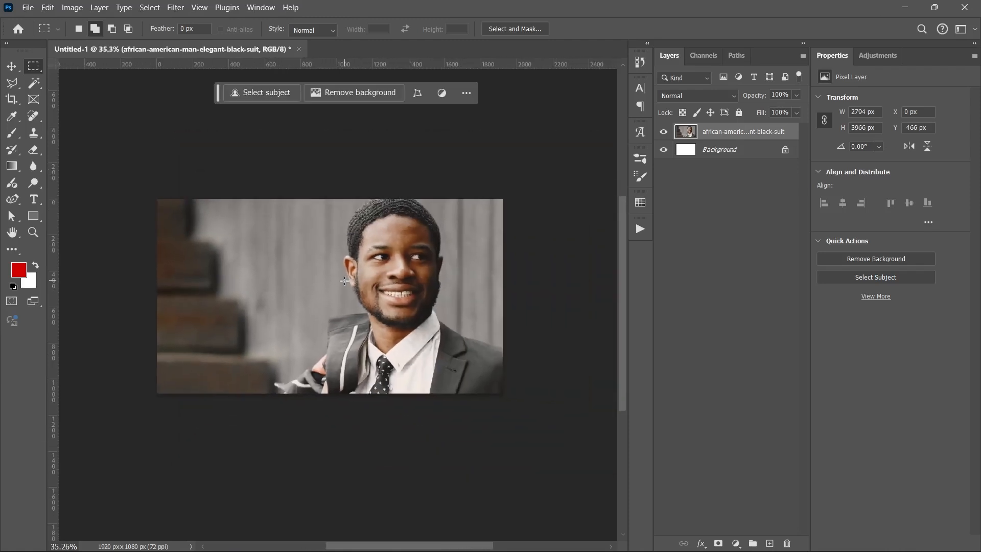
{"action": "key", "text": "ctrl"}
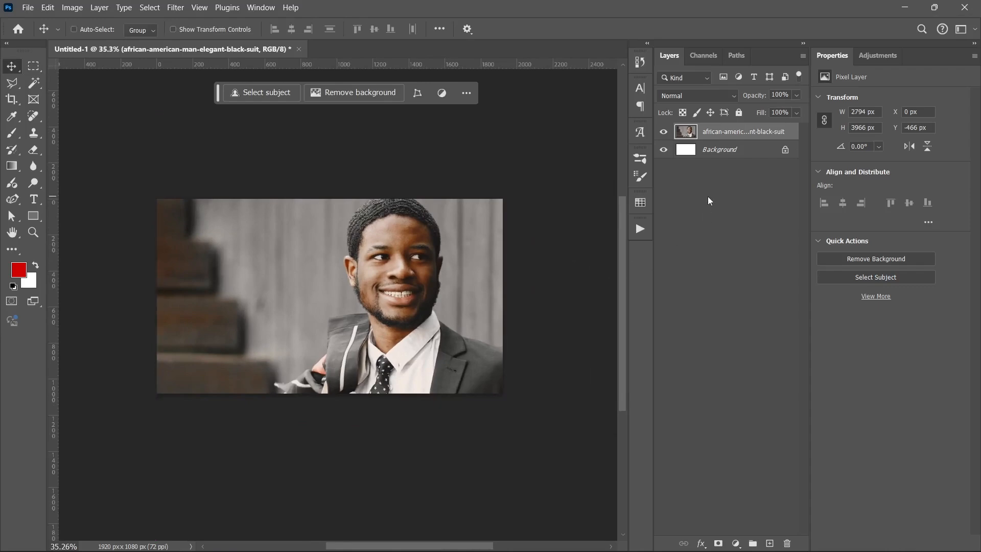
{"action": "left_click", "coordinate": [284, 95]}
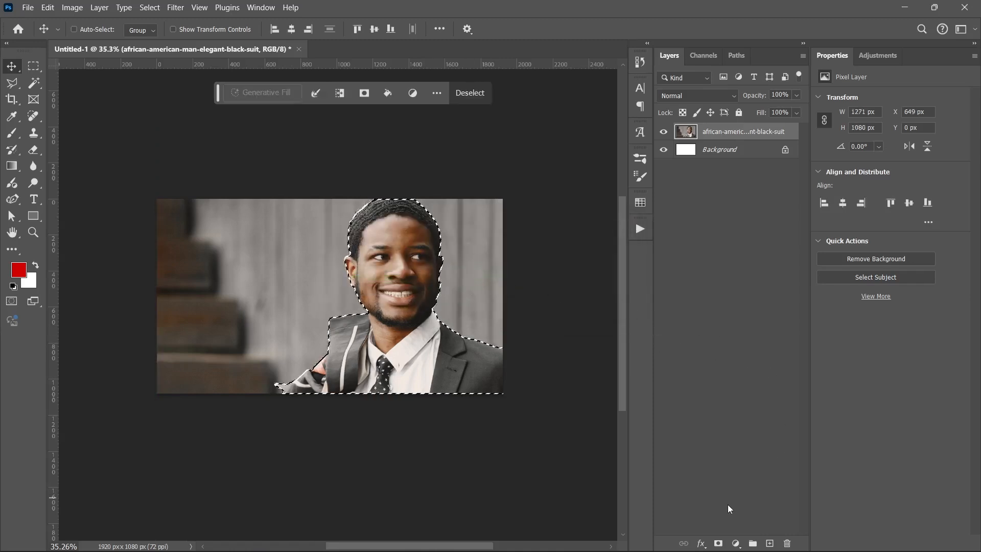
{"action": "key", "text": "ctrl+j"}
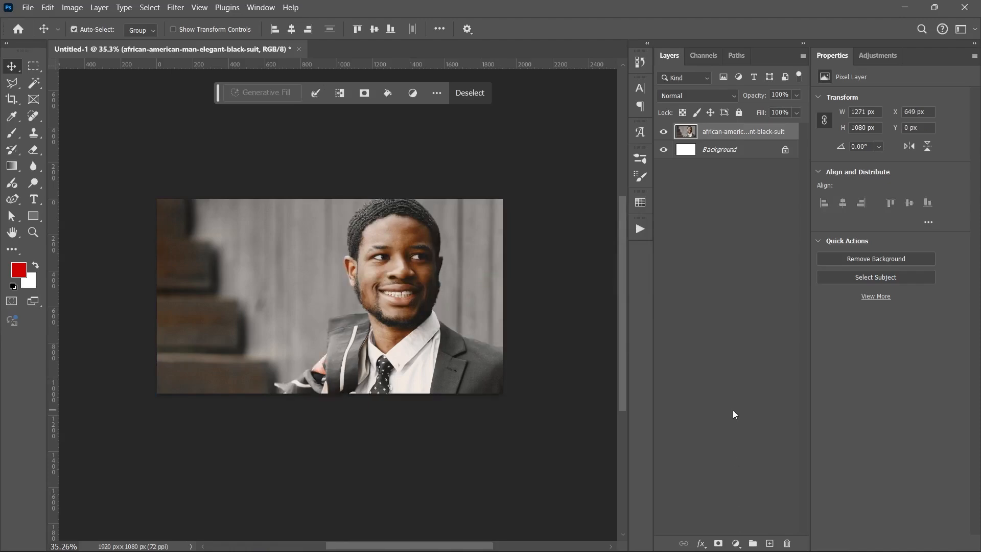
{"action": "left_click", "coordinate": [687, 300]}
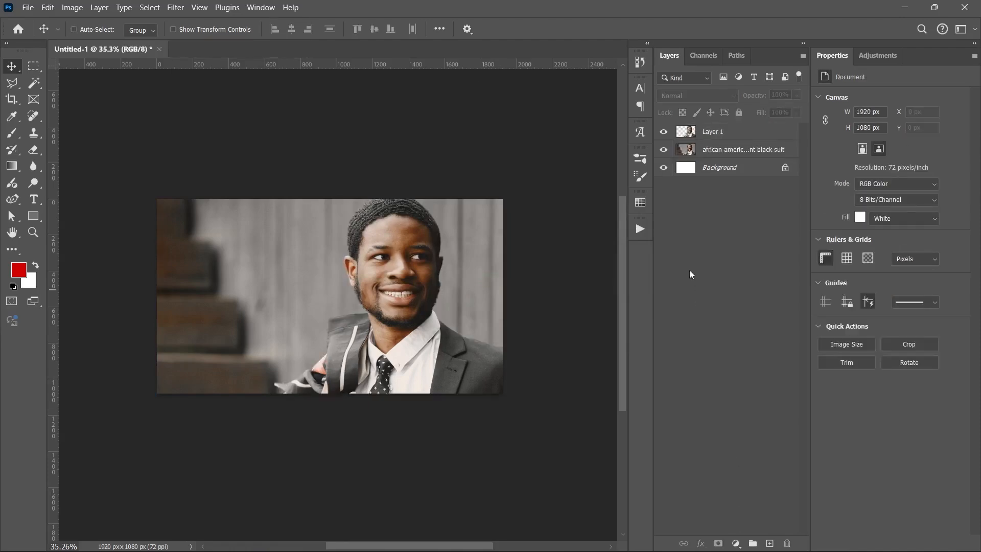
Toggle the visibility of the original photo and the cutout layer to check the isolated man.
{"action": "left_click", "coordinate": [663, 151]}
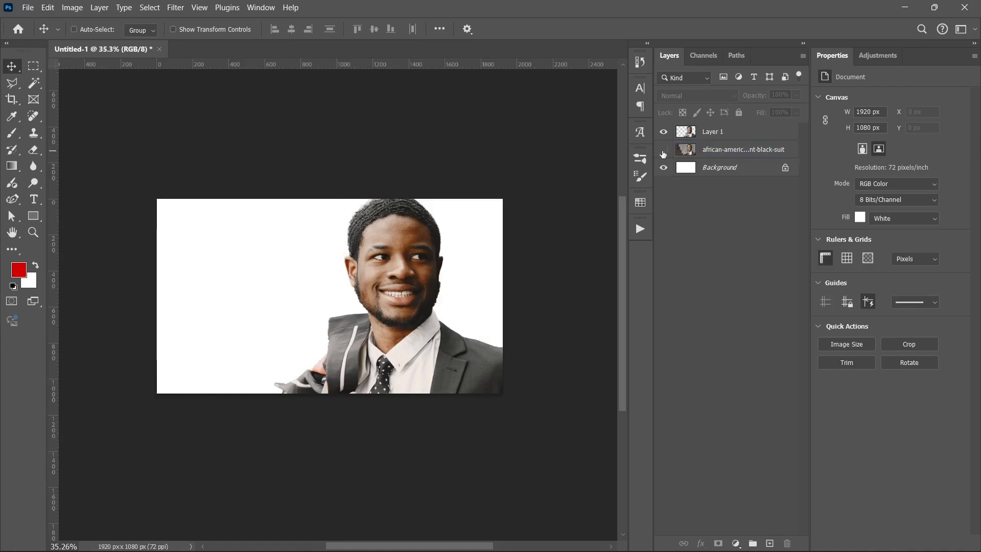
{"action": "left_click", "coordinate": [663, 130]}
{"action": "left_click", "coordinate": [664, 130]}
{"action": "left_click", "coordinate": [663, 145]}
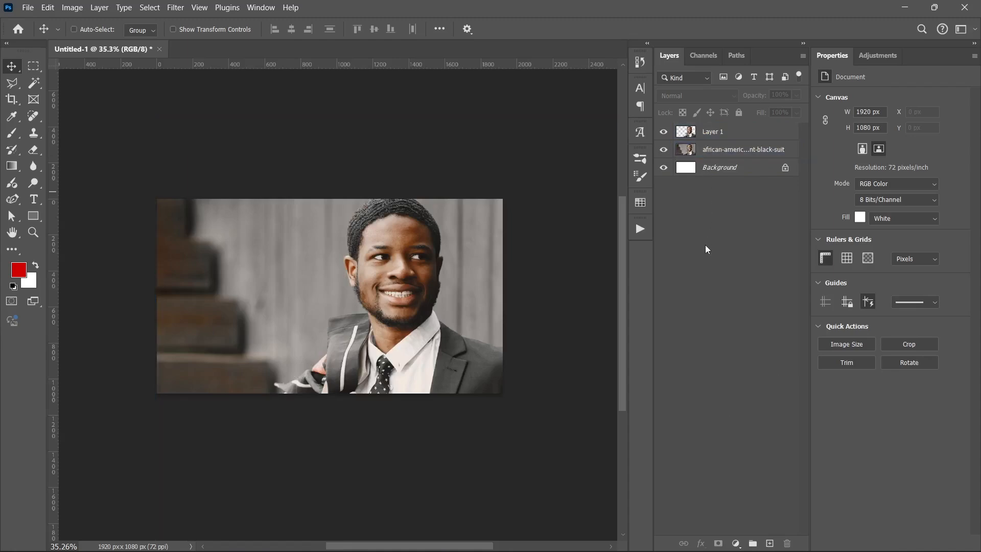
Add an Exposure adjustment layer directly above the original photo layer and set its exposure to -1.48.
{"action": "left_click", "coordinate": [698, 150]}
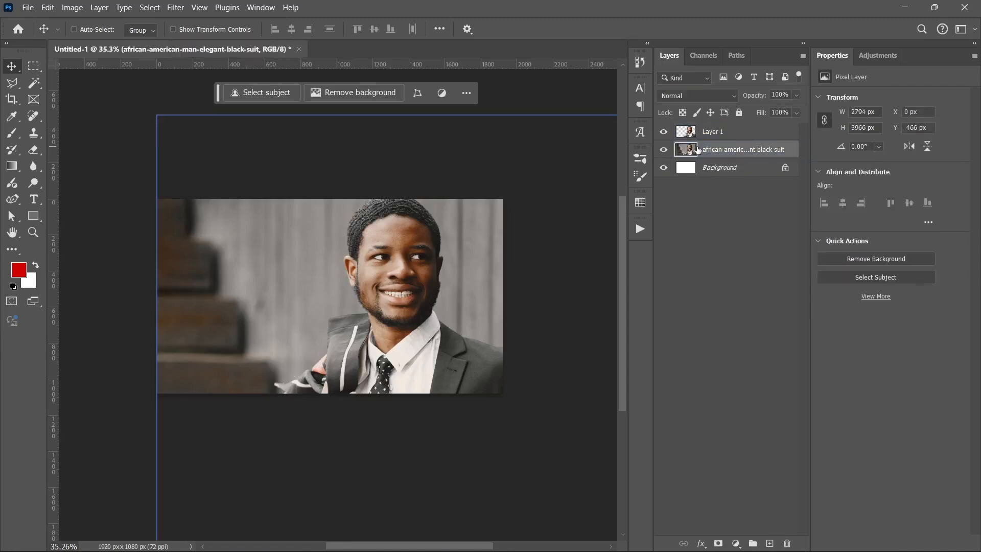
{"action": "left_click", "coordinate": [665, 150]}
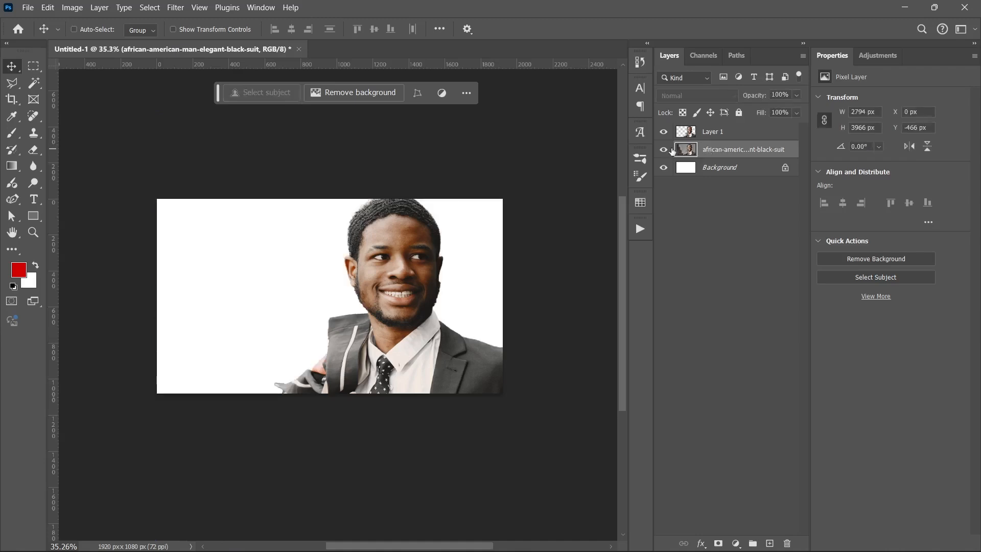
{"action": "left_click", "coordinate": [665, 149]}
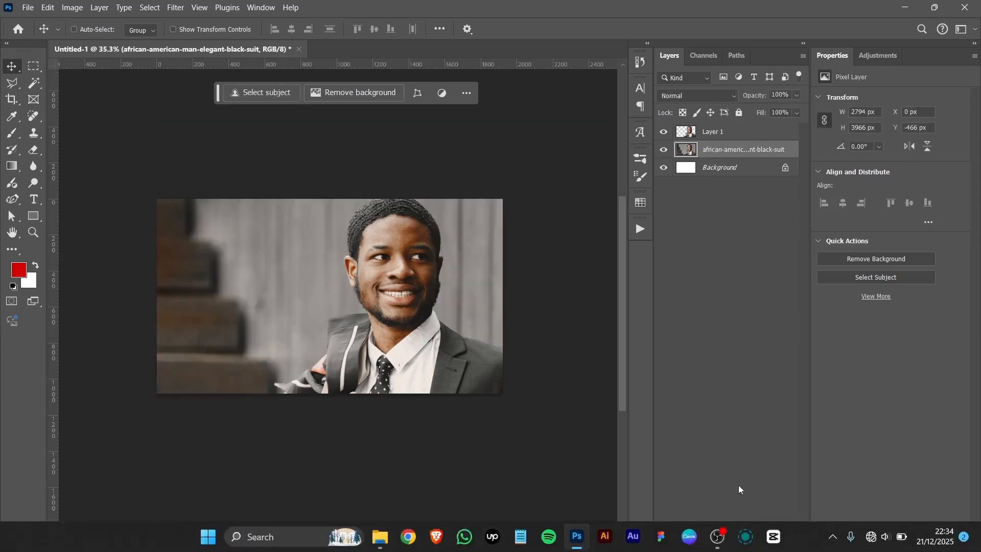
{"action": "left_click", "coordinate": [735, 543]}
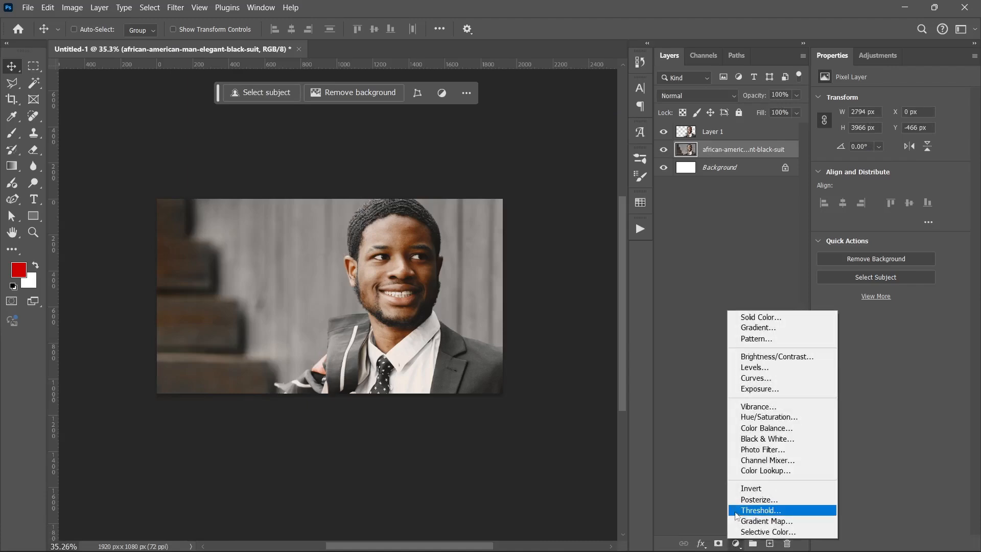
{"action": "left_click", "coordinate": [753, 388]}
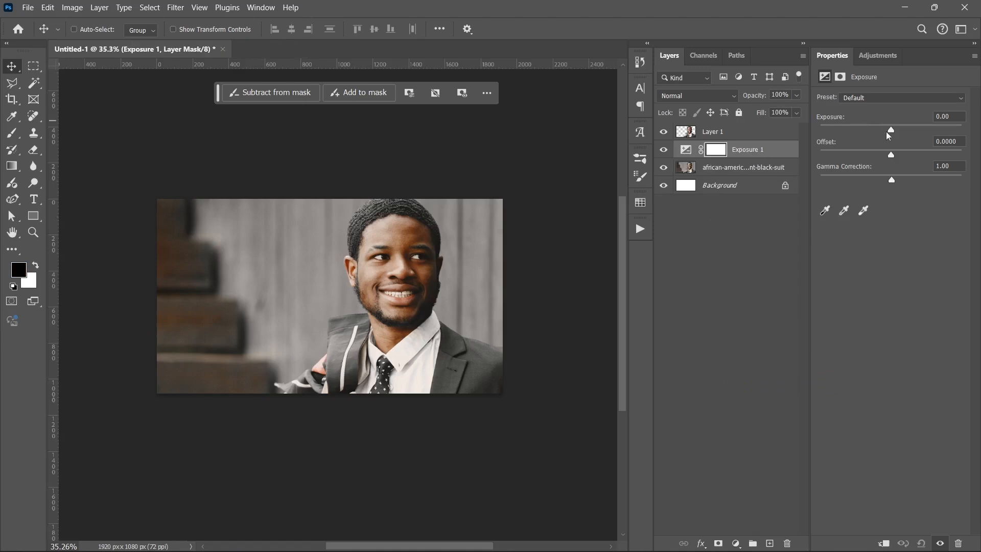
{"action": "left_click_drag", "start_coordinate": [886, 131], "coordinate": [875, 134]}
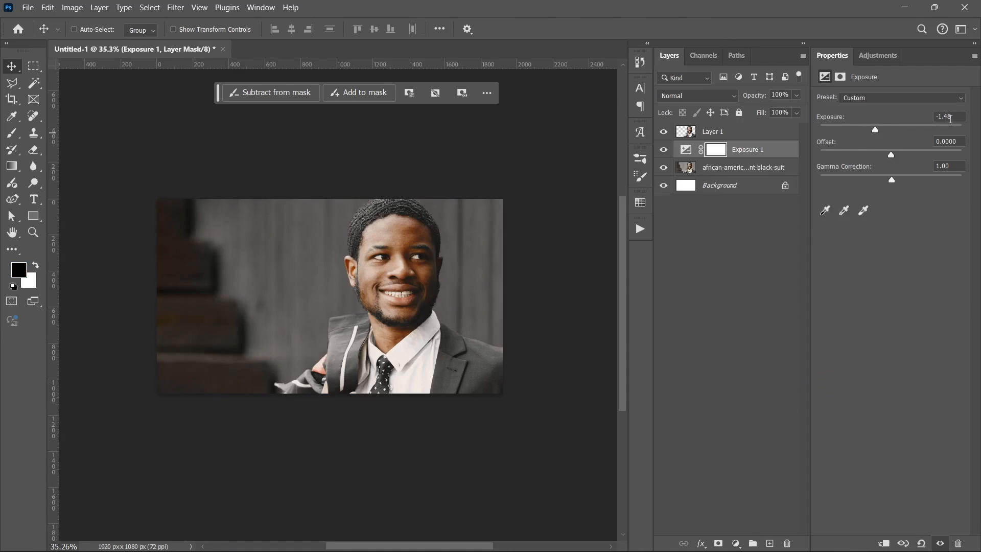
Place the Dotted Grid image from the At 19 Assets folder above the original photo, scaled to 166.67% to cover the canvas.
{"action": "left_click", "coordinate": [715, 167]}
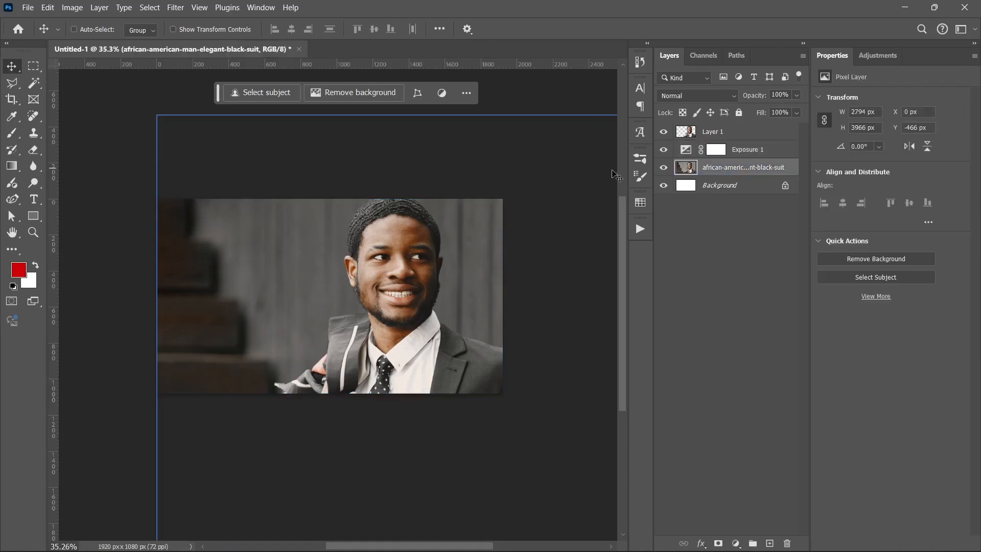
{"action": "left_click", "coordinate": [378, 537]}
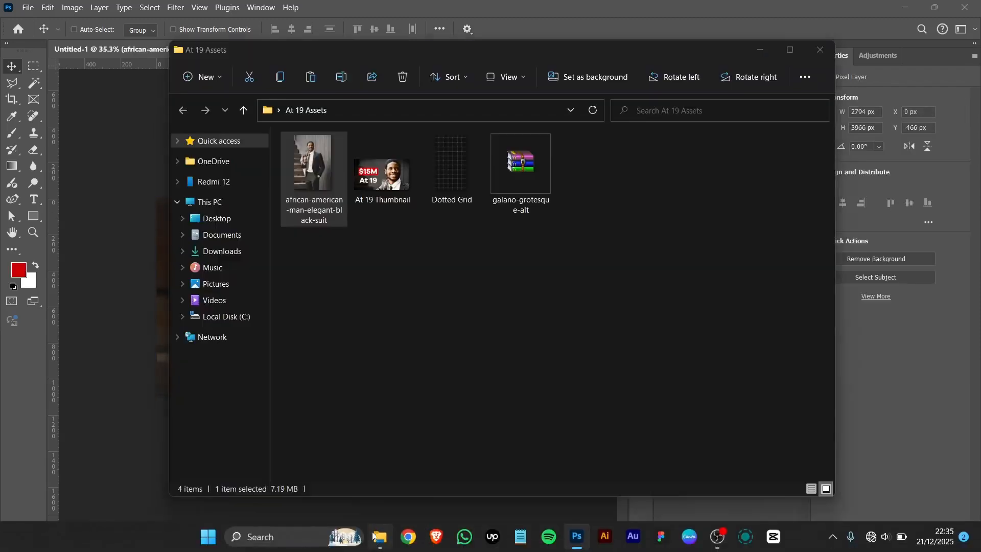
{"action": "left_click", "coordinate": [453, 151]}
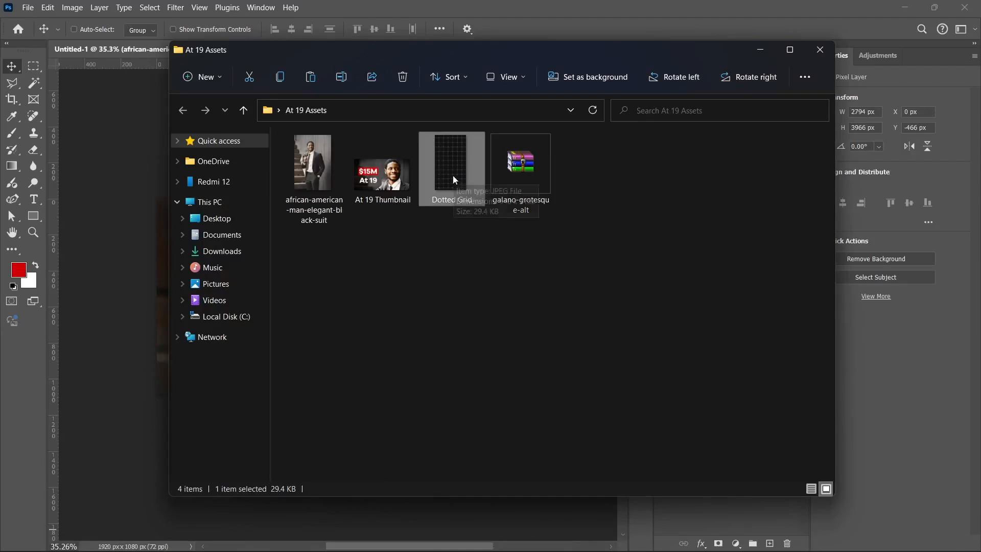
{"action": "left_click_drag", "start_coordinate": [452, 176], "coordinate": [251, 304]}
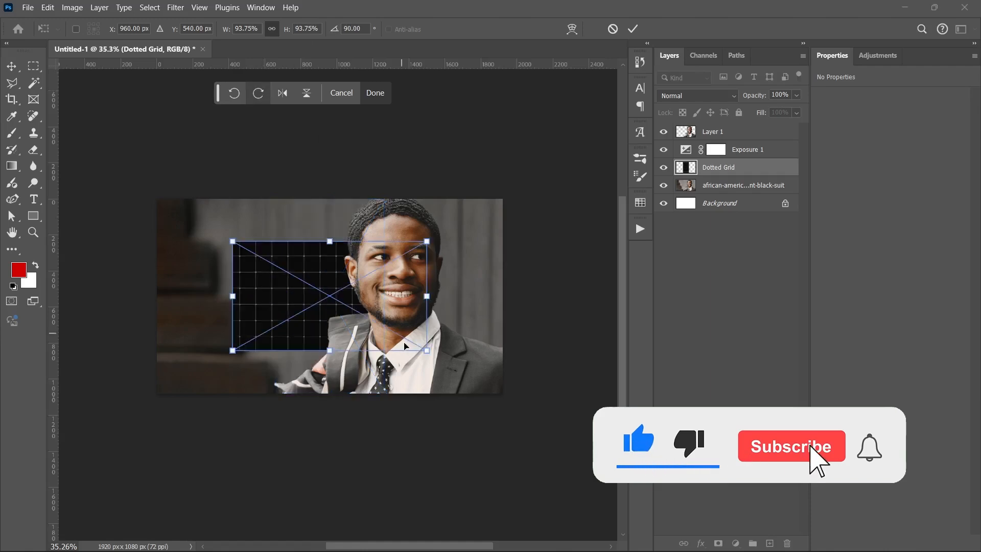
{"action": "left_click_drag", "start_coordinate": [427, 295], "coordinate": [505, 296]}
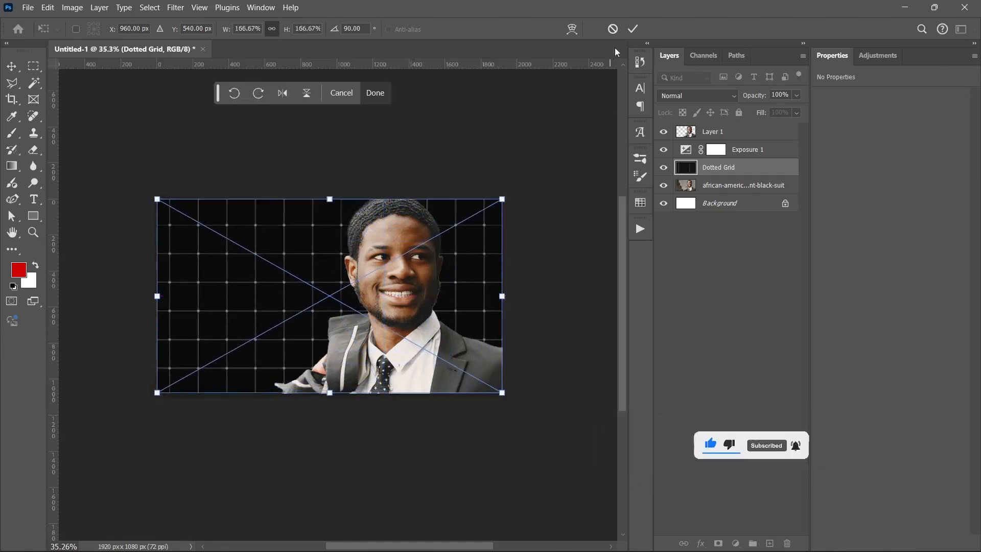
{"action": "left_click", "coordinate": [633, 29]}
Set the Dotted Grid layer's blend mode to Screen and its fill to 34%.
{"action": "left_click", "coordinate": [677, 95]}
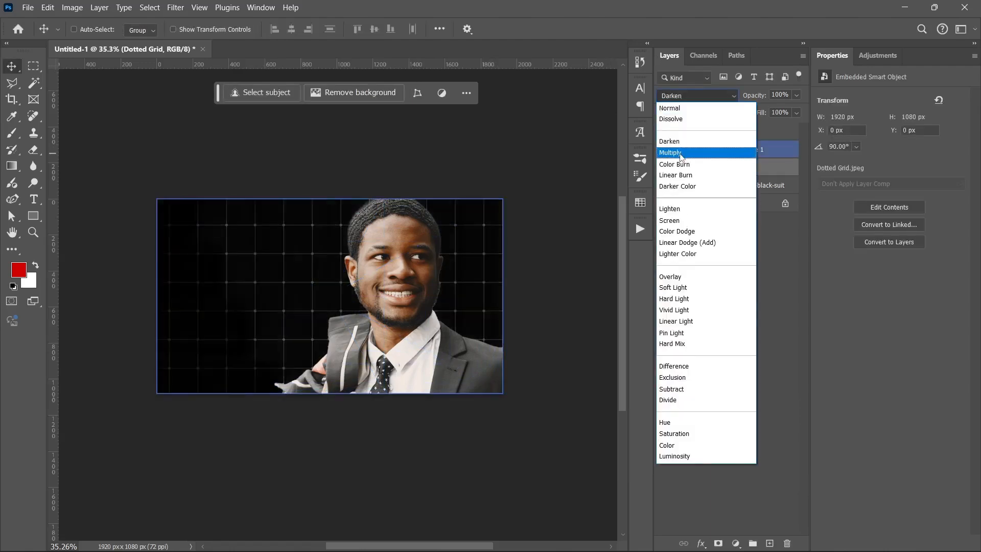
{"action": "left_click", "coordinate": [687, 226]}
{"action": "left_click", "coordinate": [796, 113]}
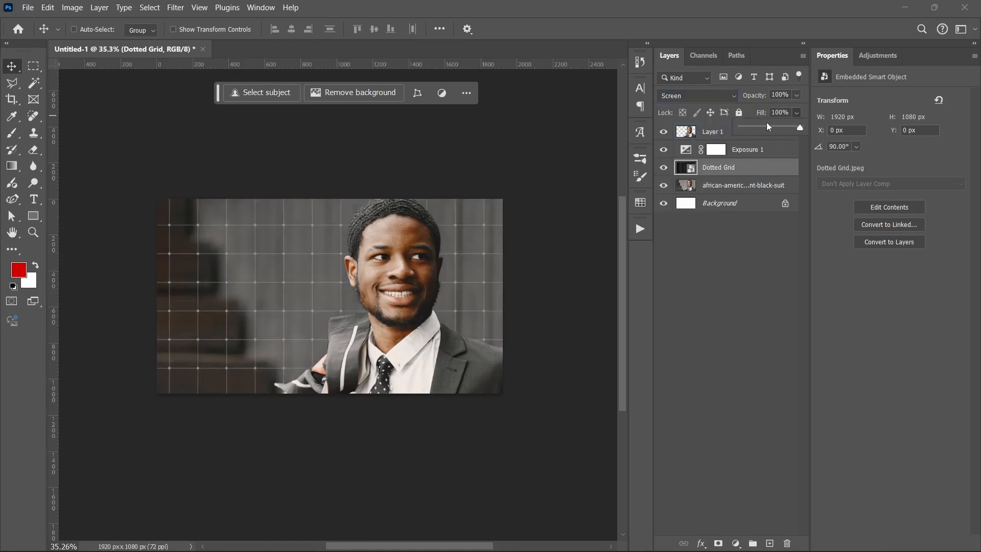
{"action": "left_click_drag", "start_coordinate": [765, 131], "coordinate": [762, 131]}
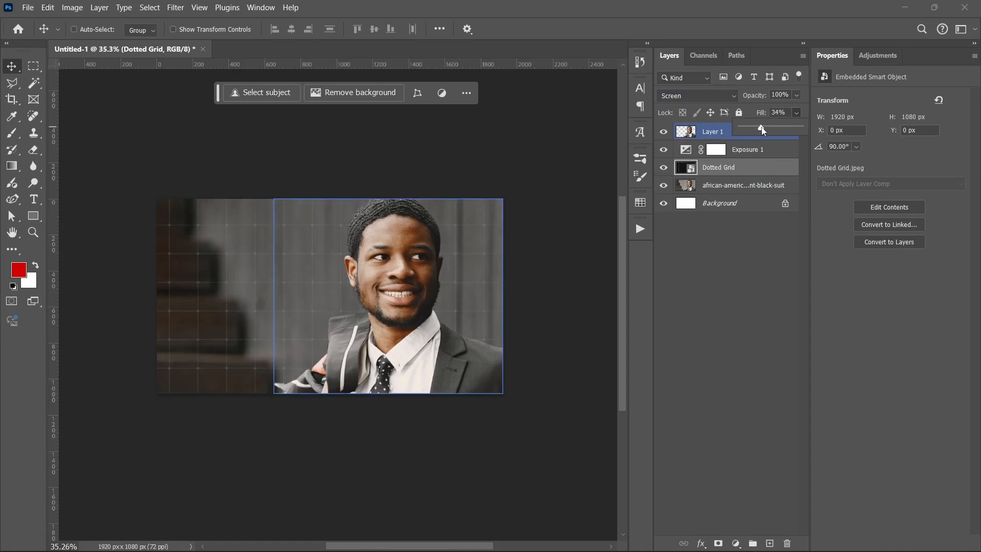
{"action": "left_click", "coordinate": [722, 296]}
{"action": "left_click", "coordinate": [716, 274]}
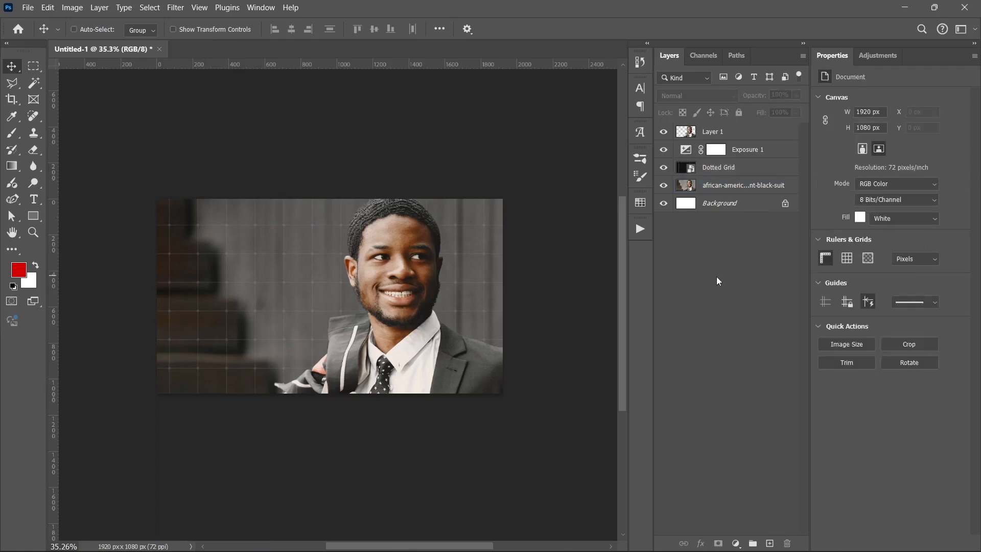
Darken the background further by setting the Exposure 1 adjustment's exposure to -1.96.
{"action": "left_click", "coordinate": [766, 149]}
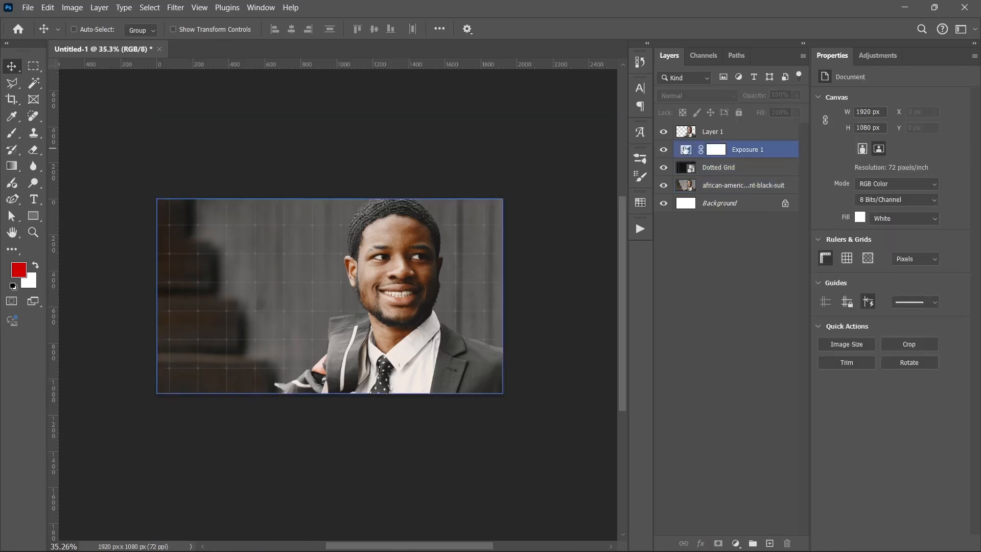
{"action": "left_click_drag", "start_coordinate": [871, 131], "coordinate": [870, 131]}
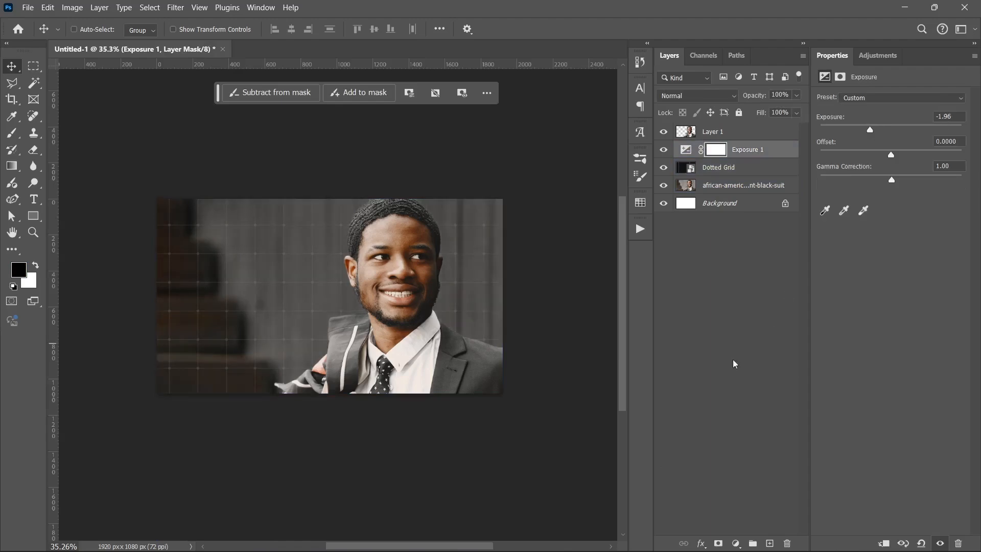
{"action": "left_click", "coordinate": [723, 343]}
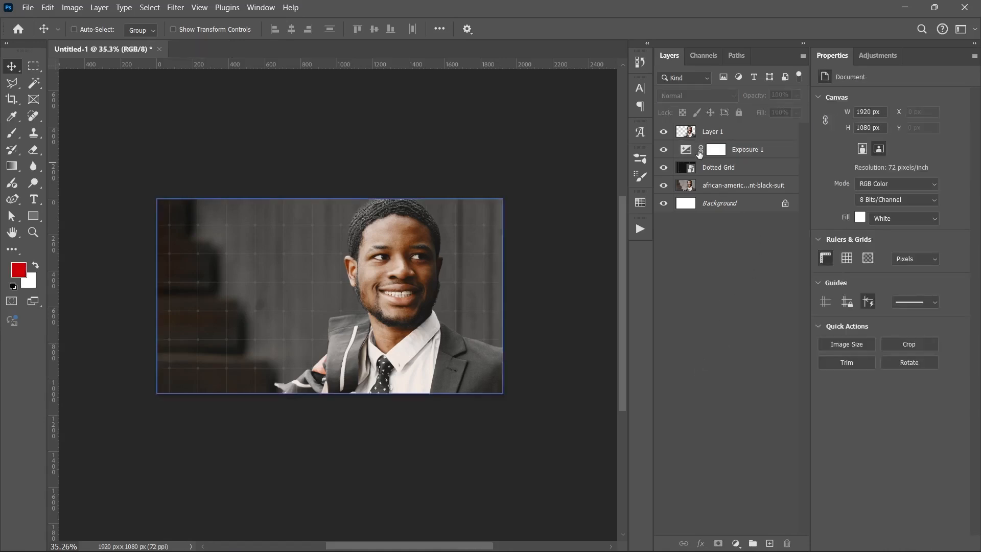
Compare the image with and without the man's cutout, Layer 1, and convert that layer to a smart object.
{"action": "left_click", "coordinate": [724, 132]}
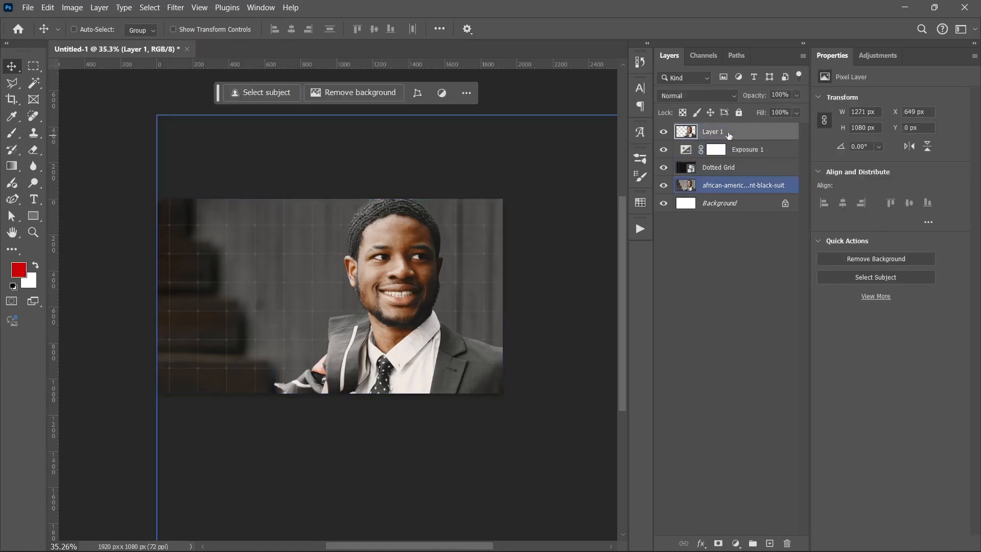
{"action": "left_click", "coordinate": [664, 132]}
{"action": "left_click", "coordinate": [664, 133]}
{"action": "left_click", "coordinate": [664, 132]}
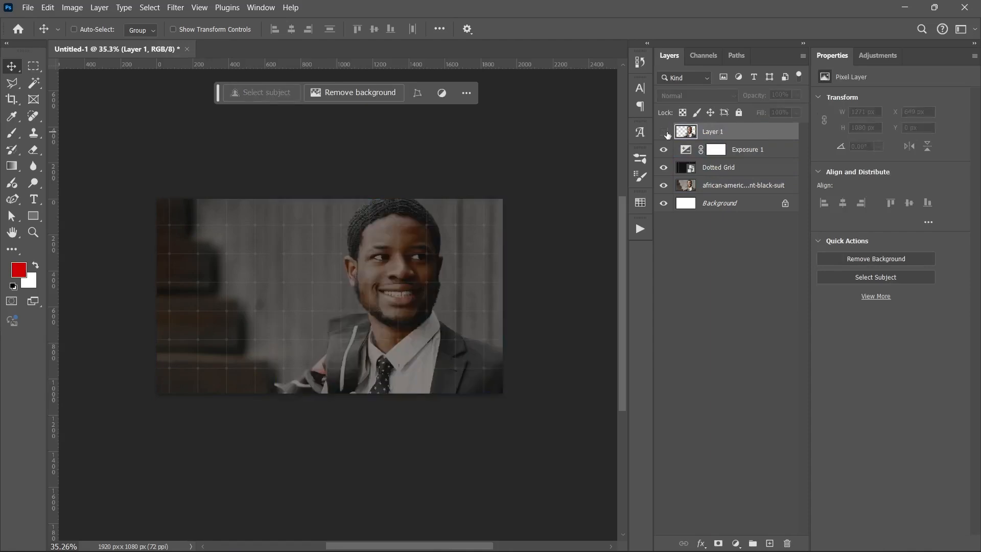
{"action": "left_click", "coordinate": [664, 133]}
{"action": "right_click", "coordinate": [716, 132]}
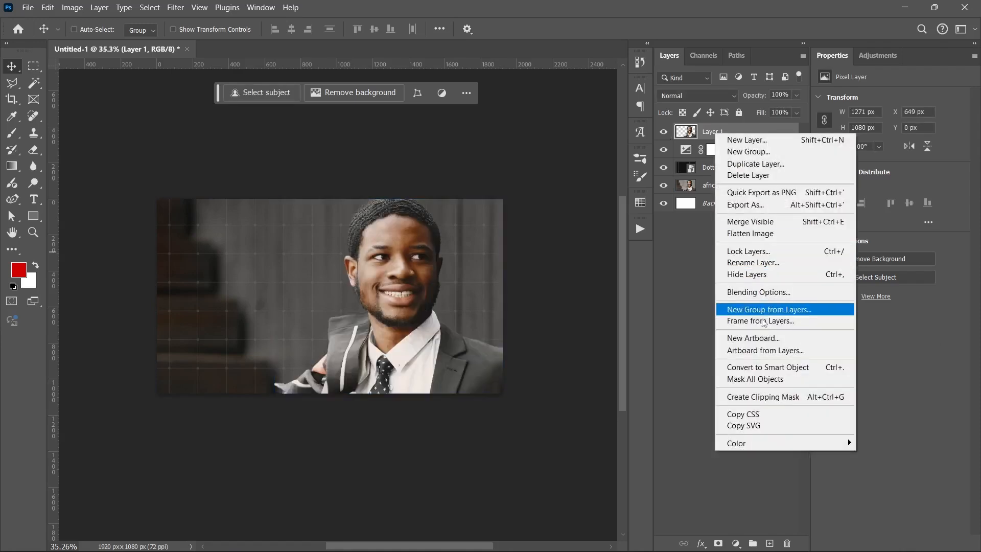
{"action": "left_click", "coordinate": [768, 366]}
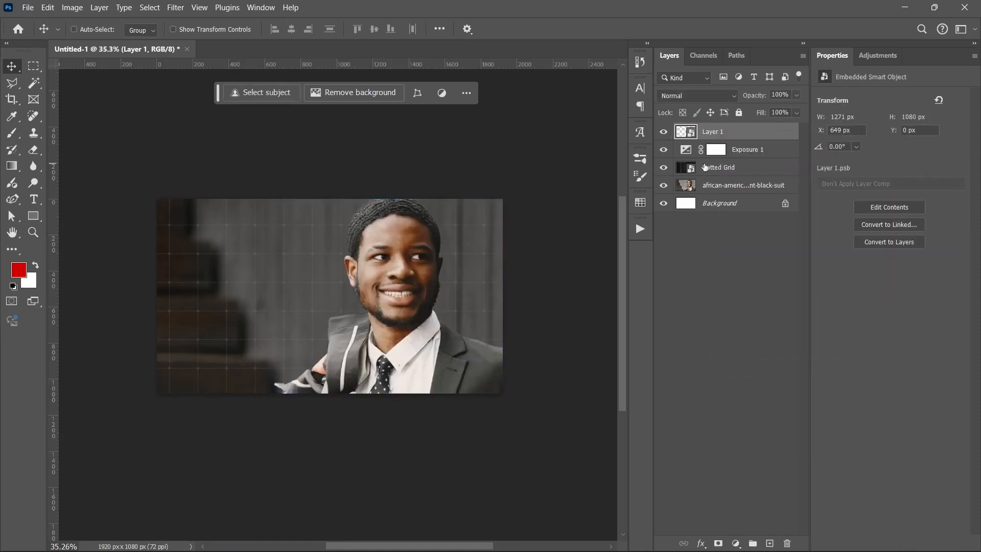
Open the Camera Raw Filter on the cutout and set Exposure +0.15, Contrast +16, Highlights +7 and Shadows -9.
{"action": "left_click", "coordinate": [175, 7]}
{"action": "left_click", "coordinate": [205, 20]}
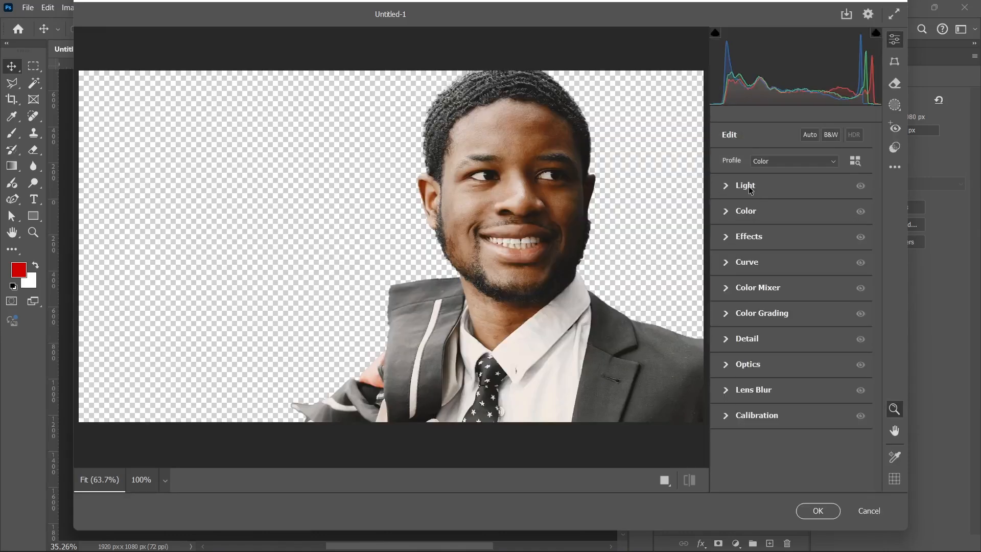
{"action": "left_click", "coordinate": [749, 188]}
{"action": "left_click_drag", "start_coordinate": [790, 214], "coordinate": [781, 274]}
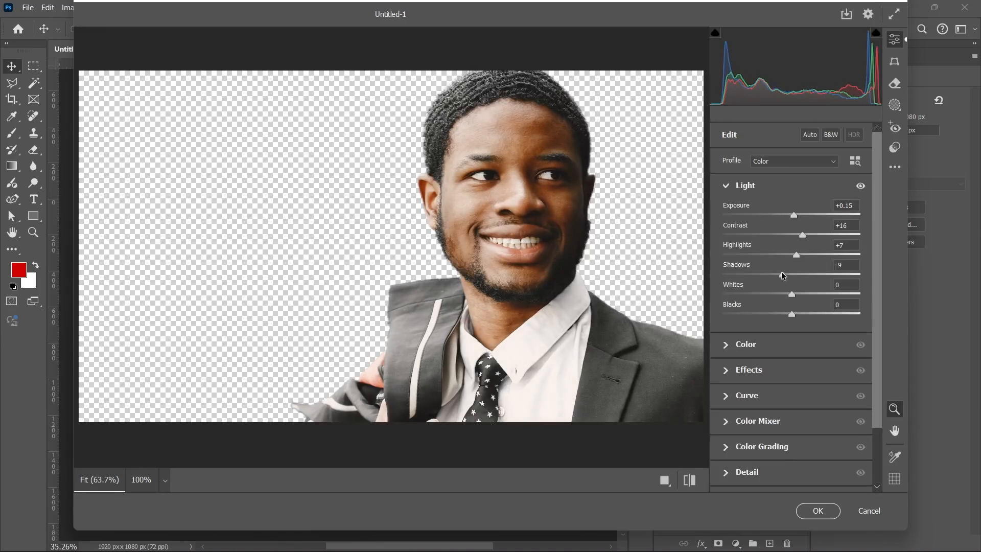
{"action": "left_click", "coordinate": [741, 190]}
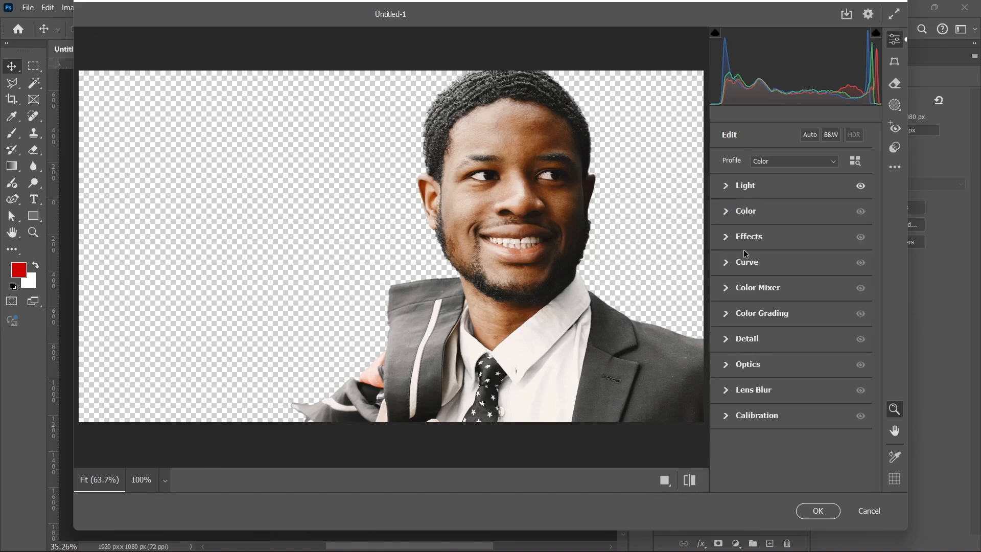
Set the cutout's Camera Raw effects to Texture +87, Clarity +11 and Dehaze +7.
{"action": "left_click", "coordinate": [749, 240]}
{"action": "left_click", "coordinate": [849, 265]}
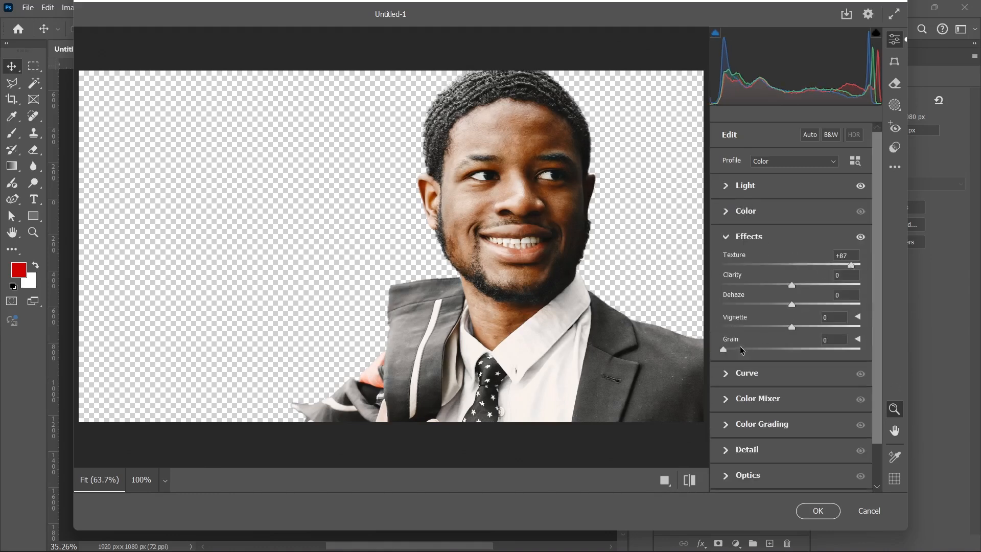
{"action": "left_click", "coordinate": [798, 285]}
{"action": "left_click", "coordinate": [795, 304]}
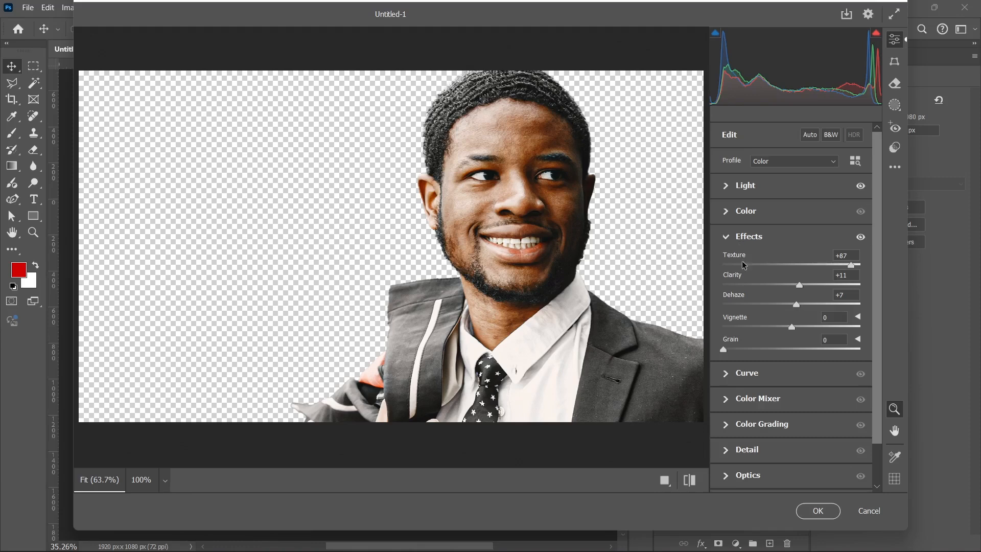
{"action": "left_click", "coordinate": [740, 242]}
Set the cutout's sharpening to 20, apply the Camera Raw Filter and collapse Layer 1's smart filter list.
{"action": "left_click", "coordinate": [738, 337]}
{"action": "left_click", "coordinate": [742, 369]}
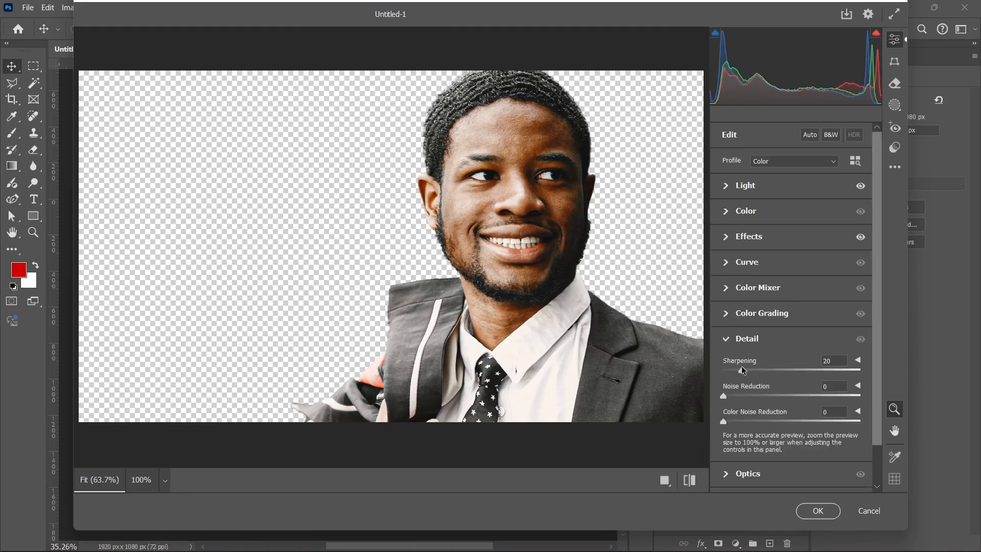
{"action": "left_click", "coordinate": [742, 339]}
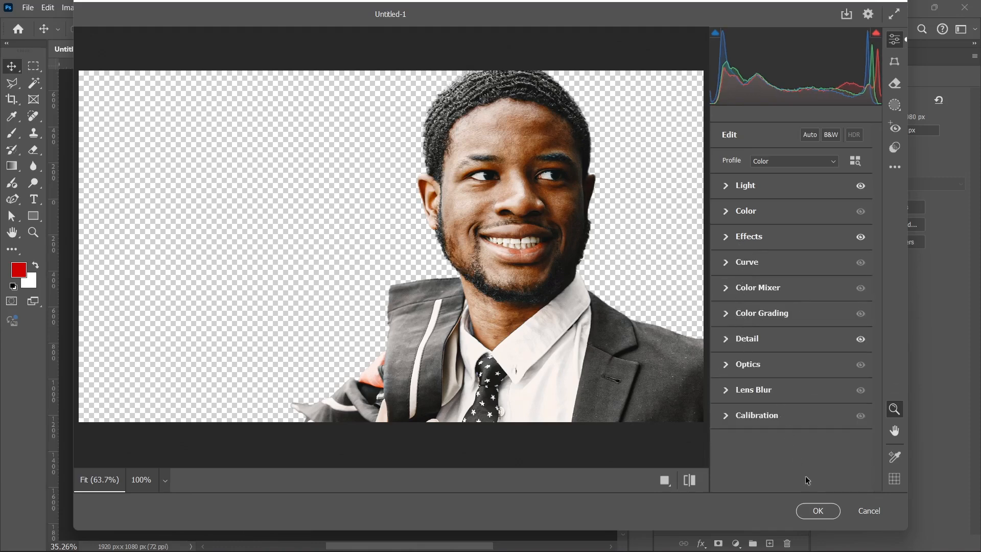
{"action": "left_click", "coordinate": [818, 510]}
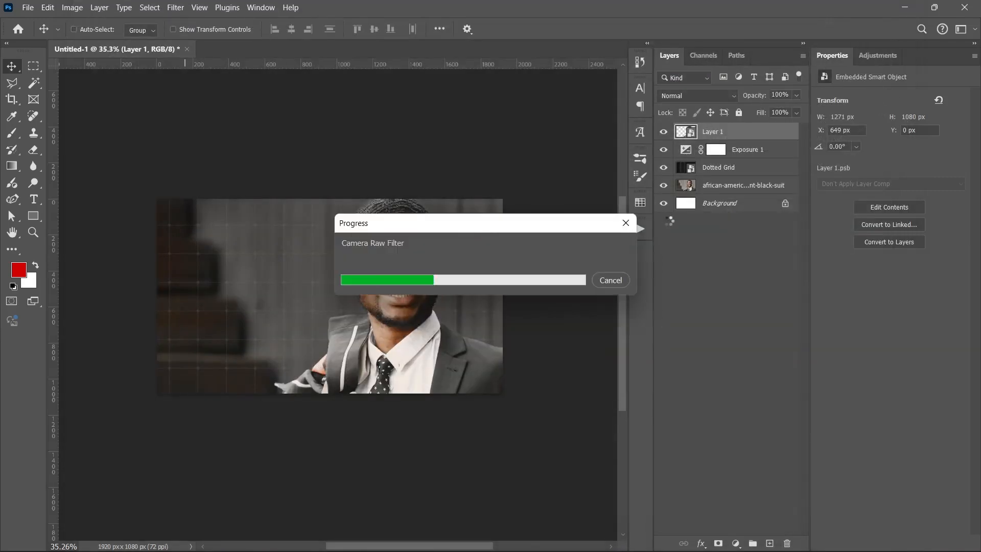
{"action": "left_click", "coordinate": [795, 132]}
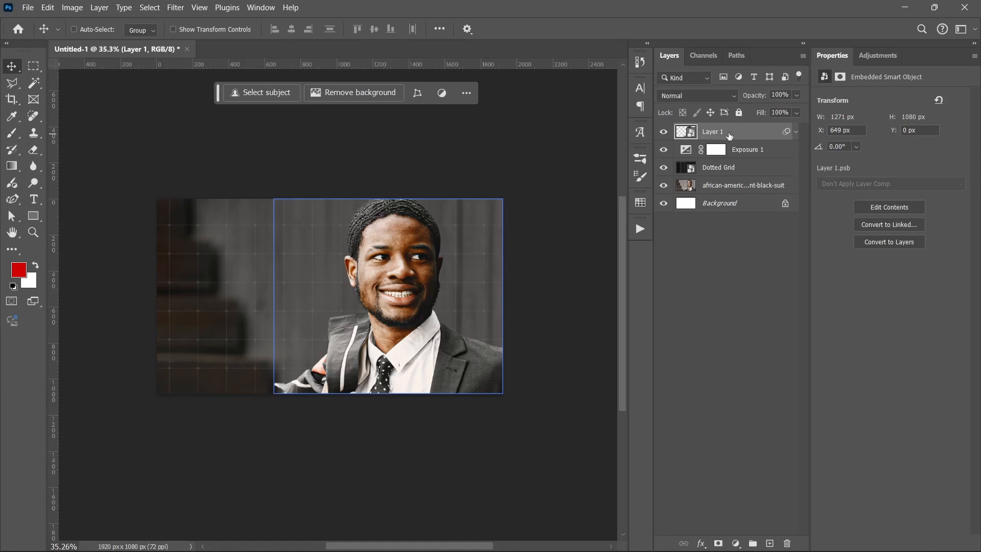
Add the text "$15M" in 142 pt Galano Grotesque Bold on the empty area beside the man.
{"action": "left_click", "coordinate": [32, 199]}
{"action": "left_click", "coordinate": [189, 262]}
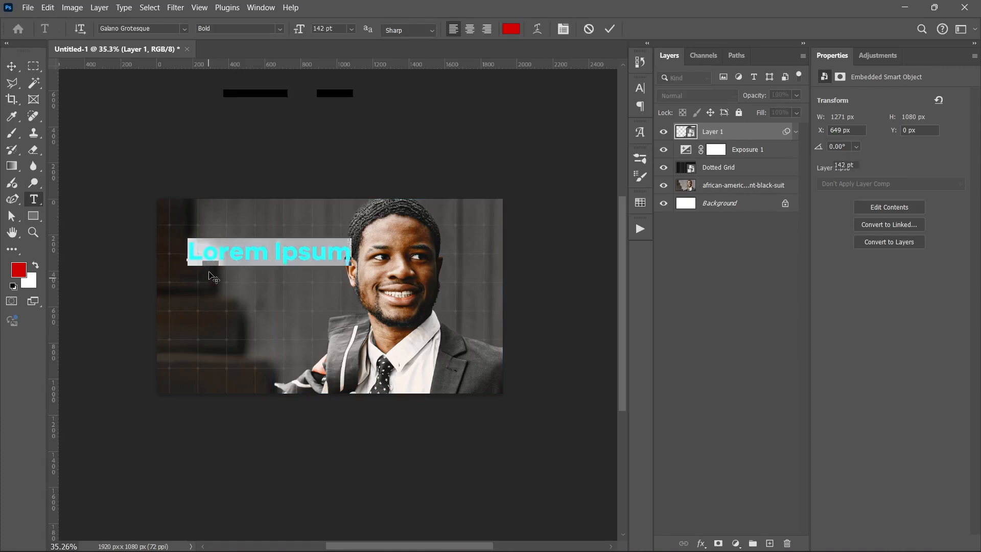
{"action": "type", "text": "$"}
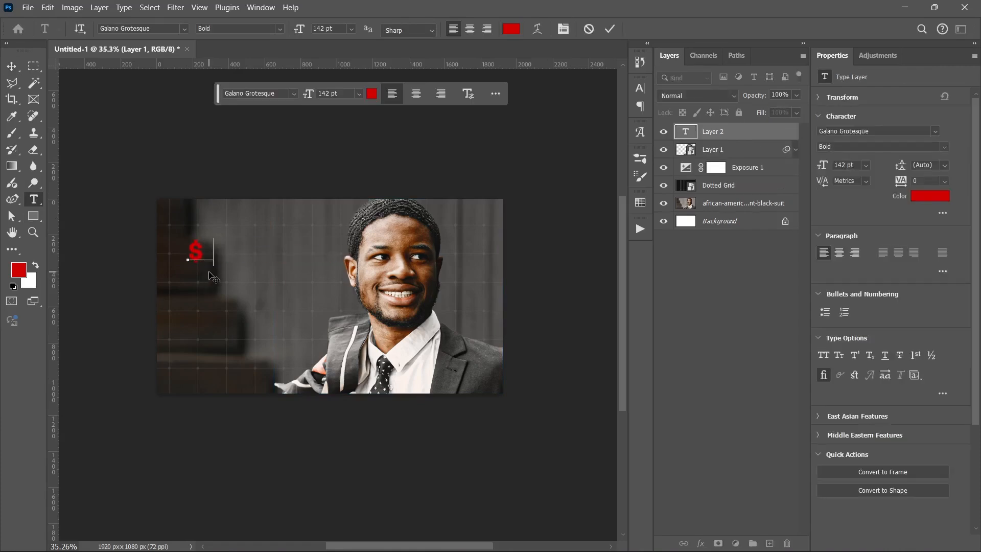
{"action": "type", "text": "15M"}
{"action": "left_click", "coordinate": [210, 273]}
{"action": "key", "text": "v"}
Change the "$15M" text color to white.
{"action": "left_click", "coordinate": [912, 200]}
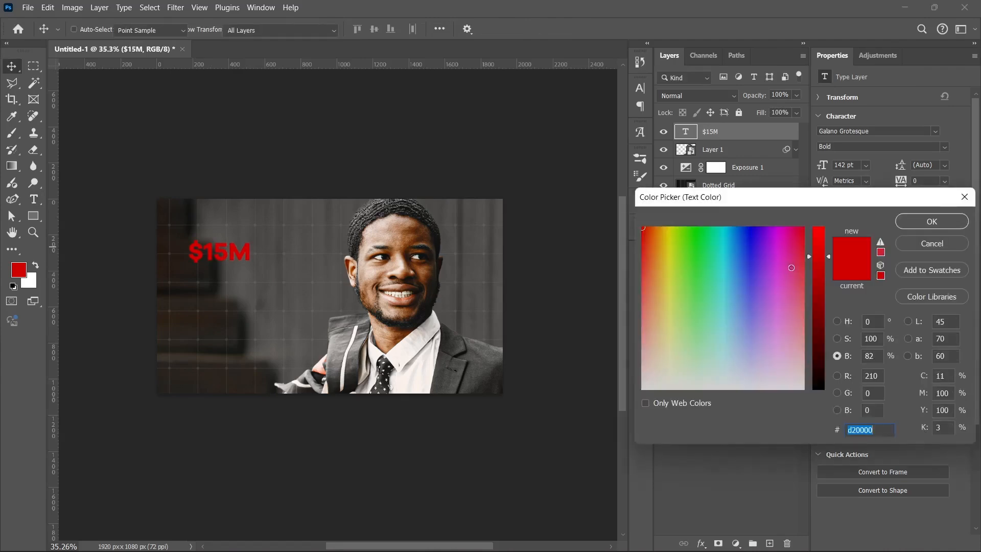
{"action": "type", "text": "68d2a6"}
{"action": "left_click", "coordinate": [837, 321]}
{"action": "left_click_drag", "start_coordinate": [717, 266], "coordinate": [573, 184]}
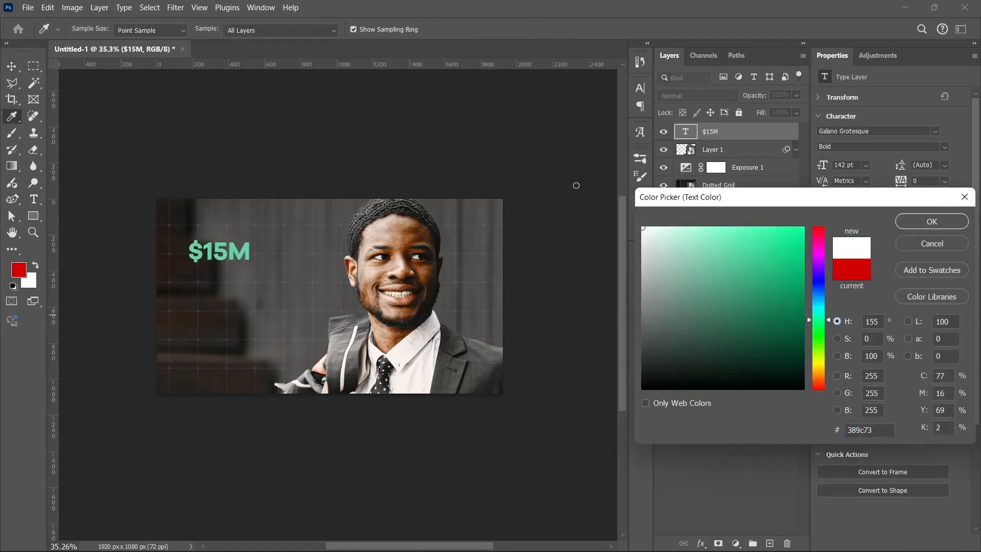
{"action": "left_click", "coordinate": [910, 226]}
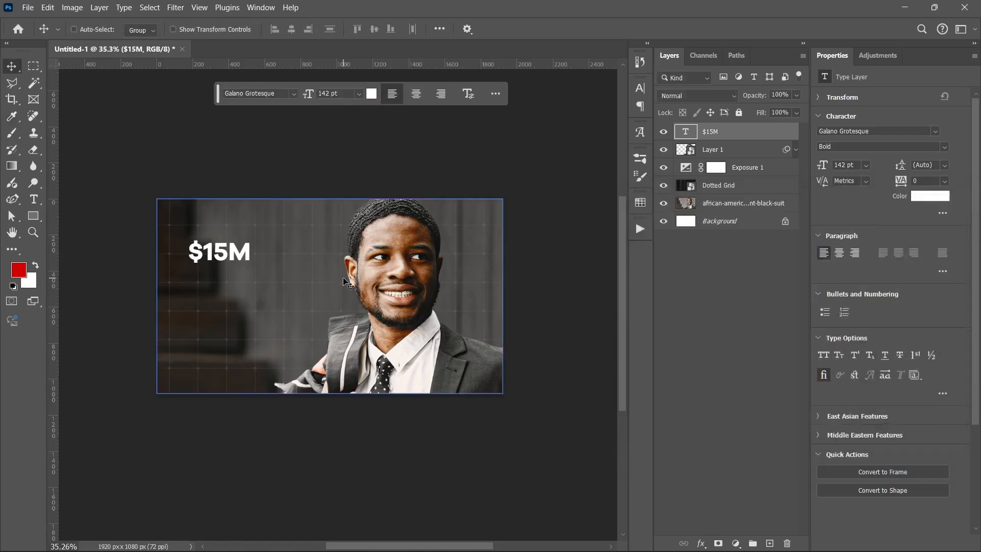
Scale the "$15M" text up to about 210% and shift it slightly away from the man's face.
{"action": "key", "text": "ctrl+t"}
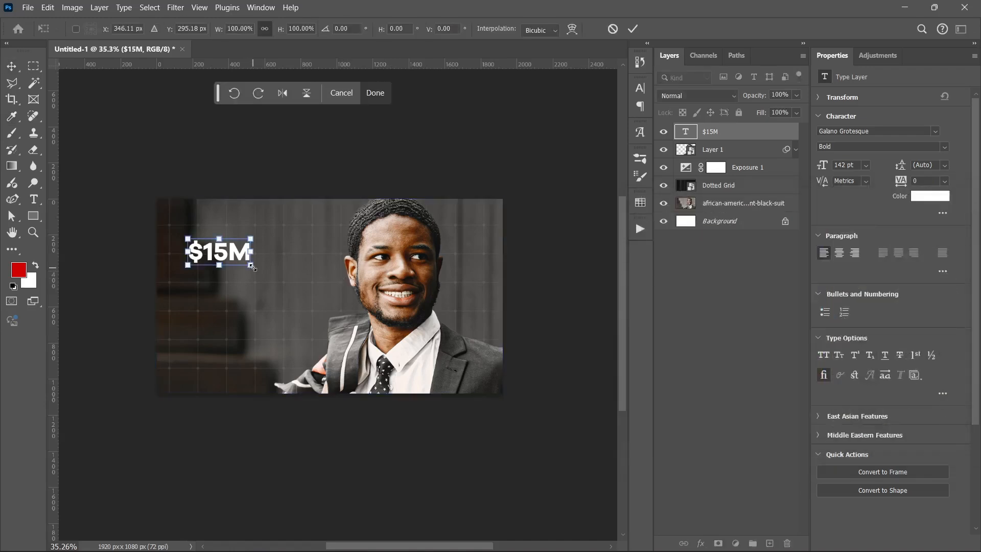
{"action": "left_click_drag", "start_coordinate": [251, 265], "coordinate": [320, 294]}
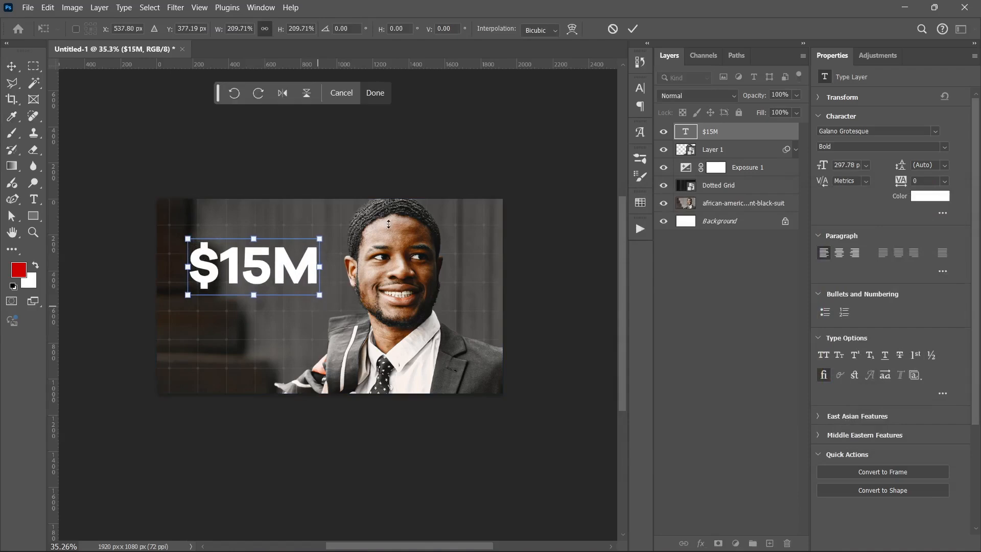
{"action": "left_click", "coordinate": [632, 28]}
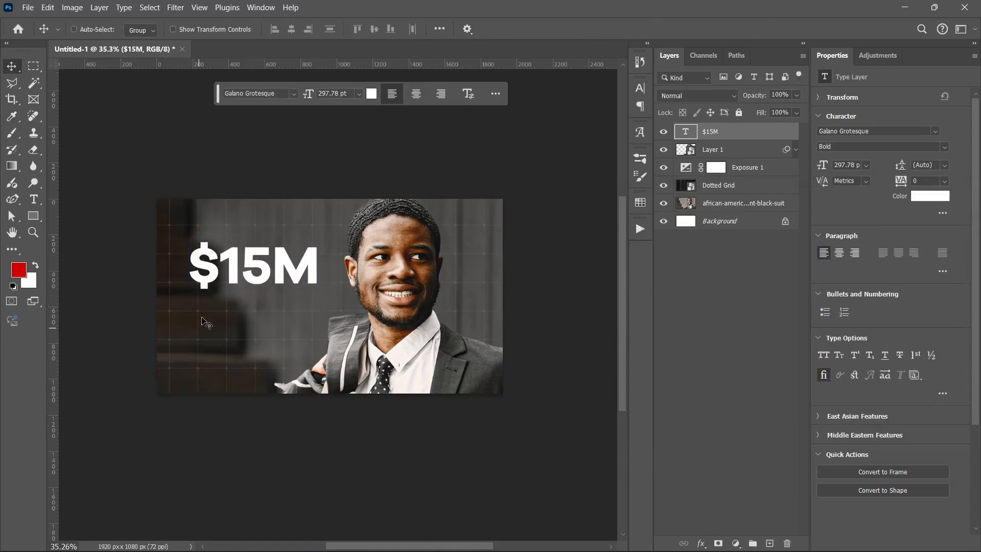
{"action": "left_click_drag", "start_coordinate": [260, 277], "coordinate": [254, 275]}
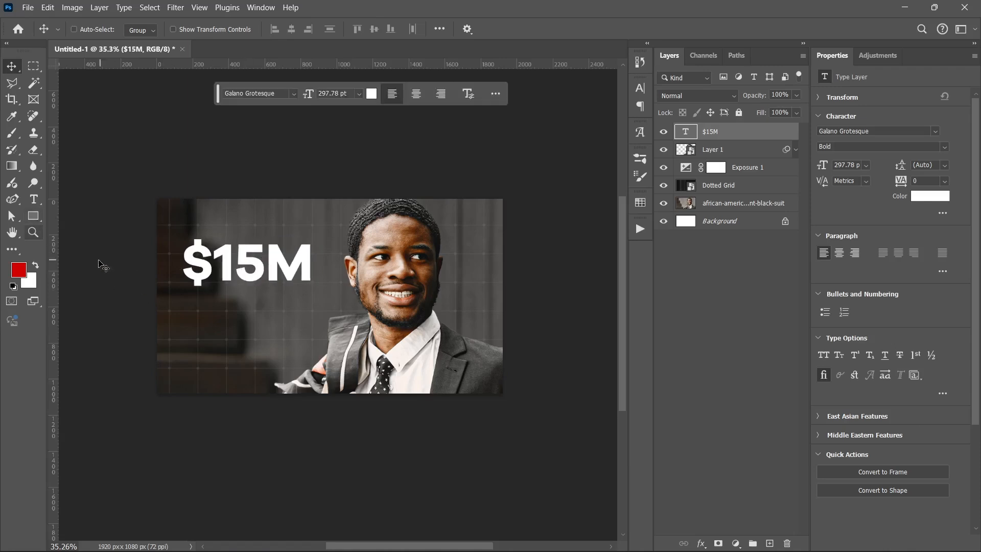
Duplicate the "$15M" text directly below itself and change the copy to read "At 19".
{"action": "left_click_drag", "start_coordinate": [262, 275], "coordinate": [261, 338]}
{"action": "double_click", "coordinate": [258, 329]}
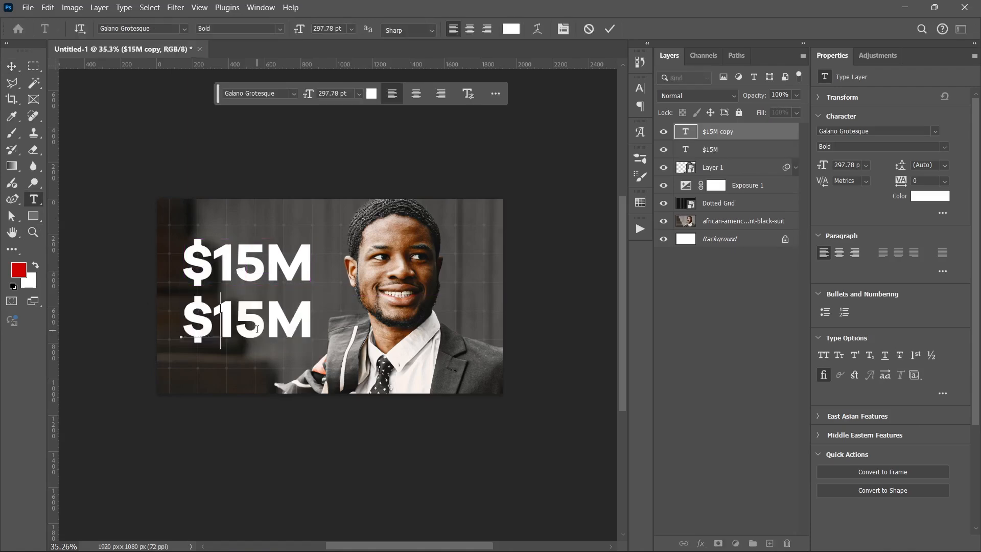
{"action": "type", "text": "At 19"}
{"action": "key", "text": "ctrl+Return"}
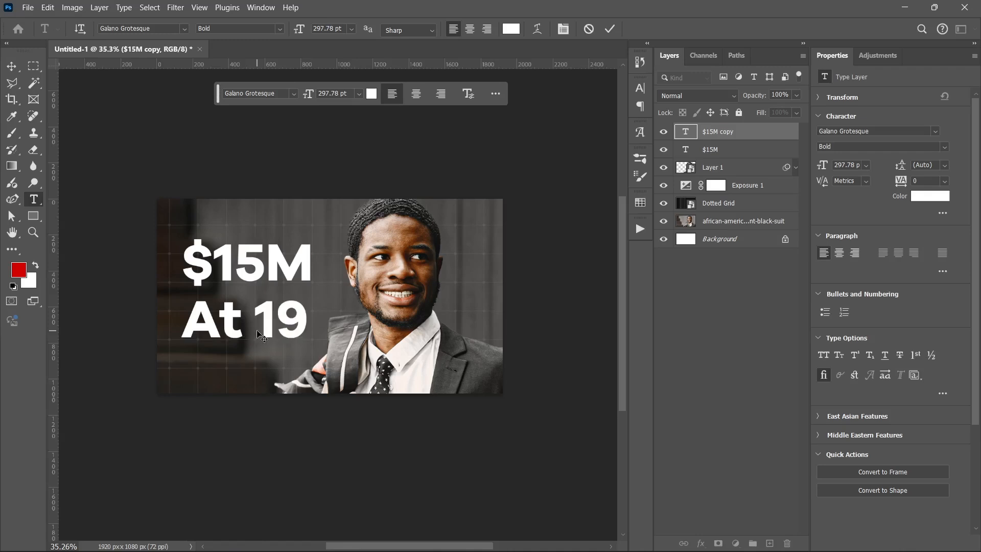
{"action": "key", "text": "v"}
Scale the "At 19" text down to about 83% around its center.
{"action": "key", "text": "ctrl+t"}
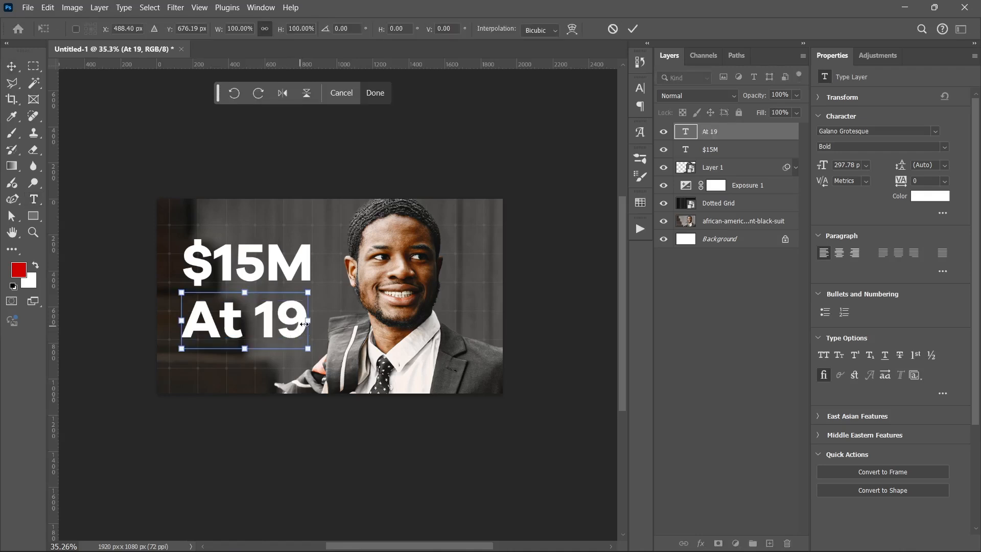
{"action": "left_click_drag", "start_coordinate": [303, 324], "coordinate": [297, 316]}
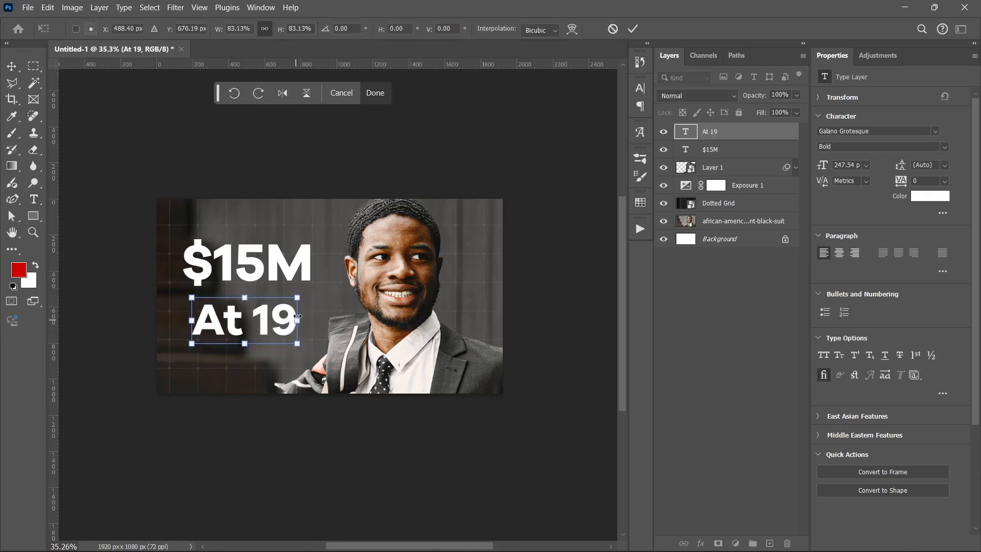
{"action": "key", "text": "Return"}
Draw a red rectangle about 790 x 290 px behind the "$15M" text, just above Layer 1.
{"action": "key", "text": "u"}
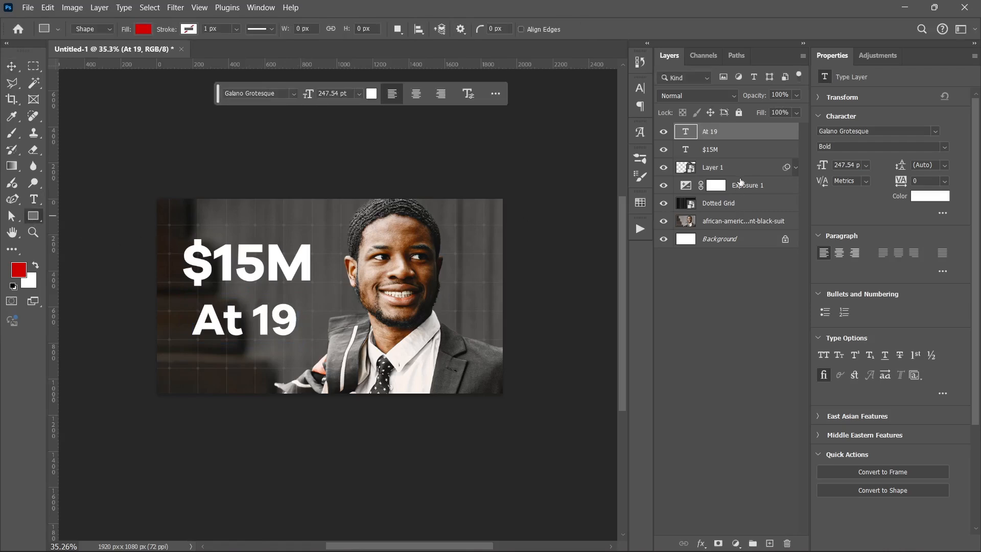
{"action": "left_click", "coordinate": [740, 169]}
{"action": "left_click_drag", "start_coordinate": [178, 238], "coordinate": [319, 289]}
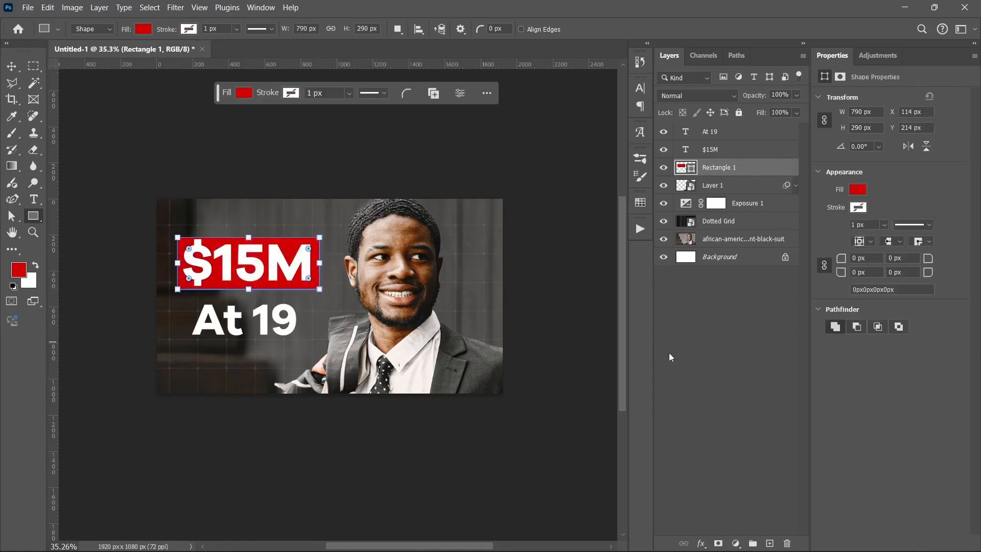
{"action": "key", "text": "v"}
{"action": "left_click", "coordinate": [693, 371]}
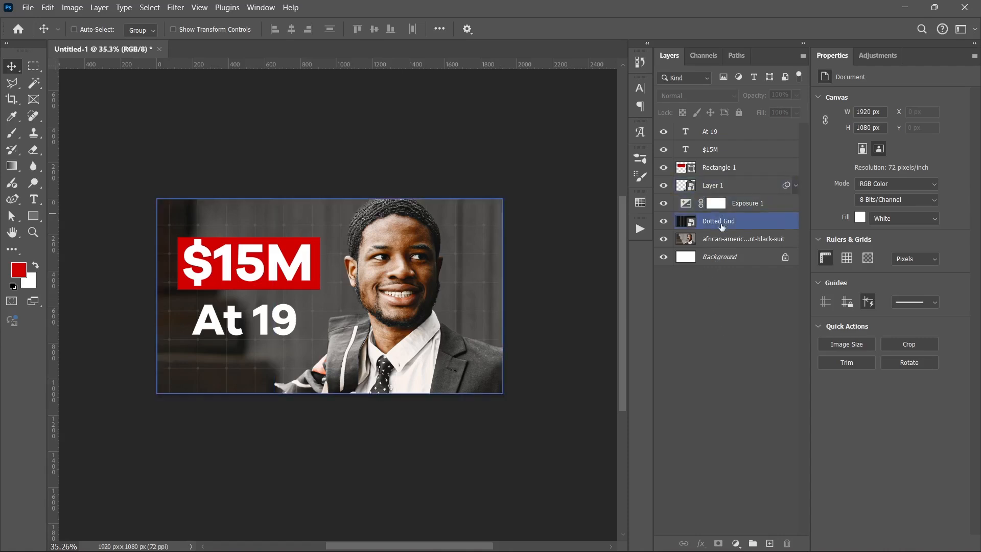
Add a Color Lookup adjustment above Exposure 1 using the Moonlight.3DL LUT and set its blend mode to Multiply.
{"action": "left_click", "coordinate": [705, 222]}
{"action": "left_click", "coordinate": [761, 207]}
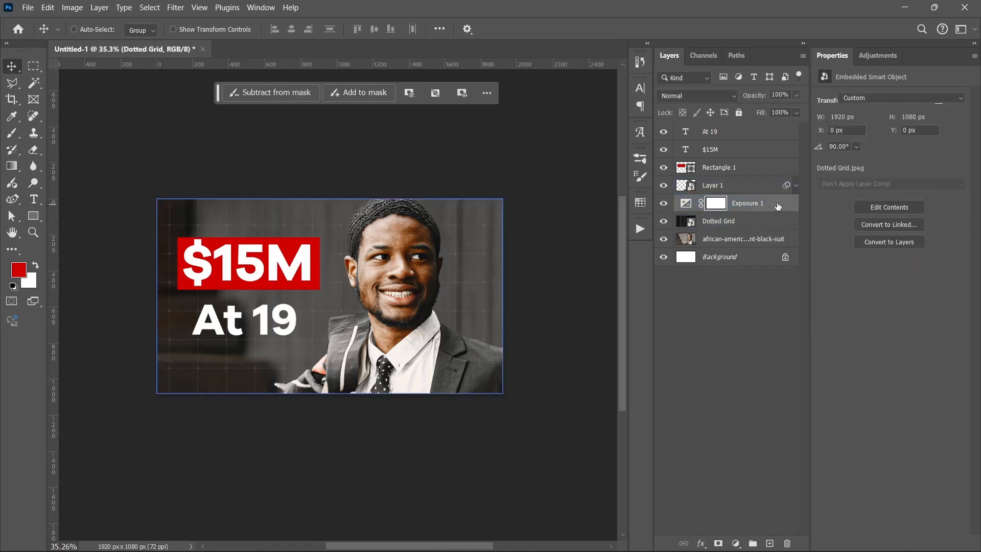
{"action": "left_click", "coordinate": [735, 544]}
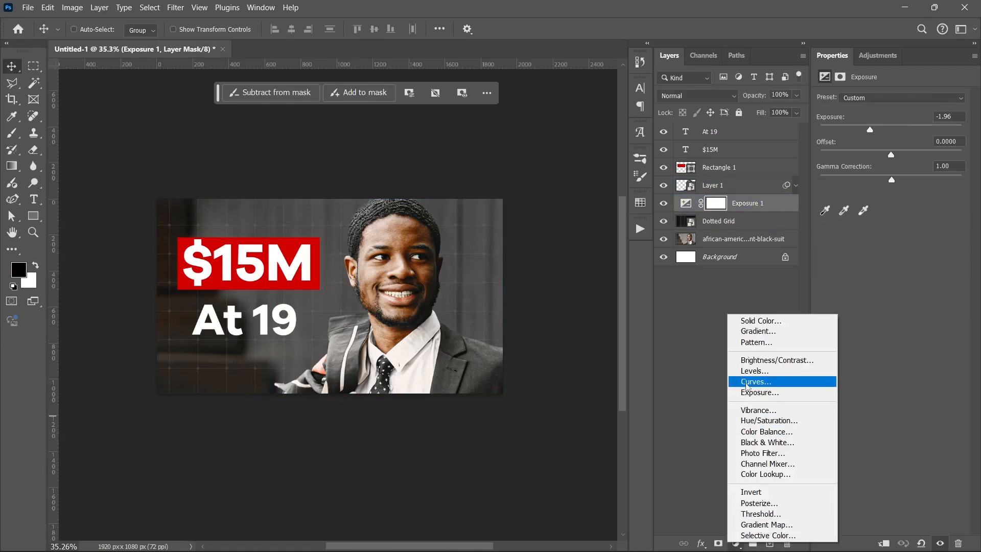
{"action": "left_click", "coordinate": [771, 474]}
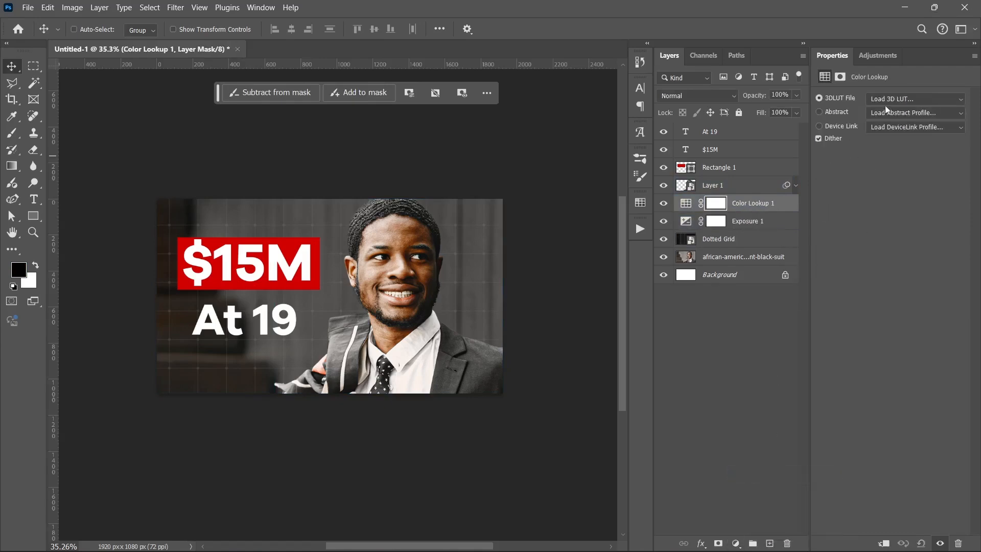
{"action": "left_click", "coordinate": [887, 99]}
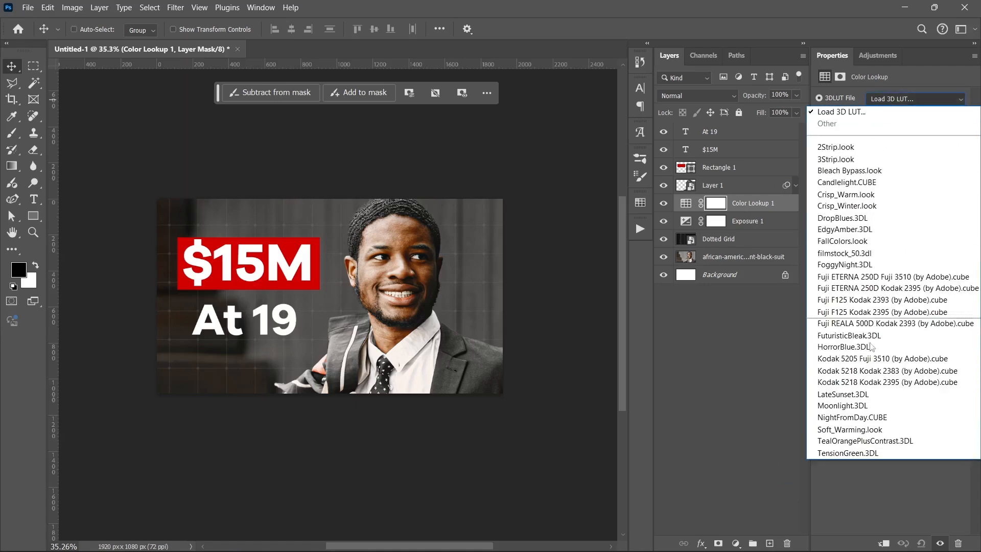
{"action": "left_click", "coordinate": [855, 406]}
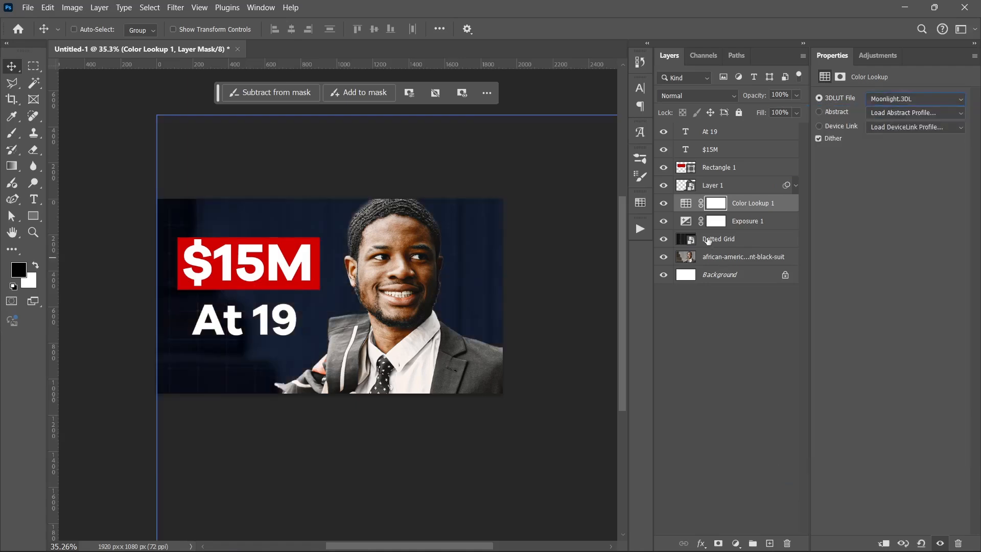
{"action": "left_click", "coordinate": [690, 96]}
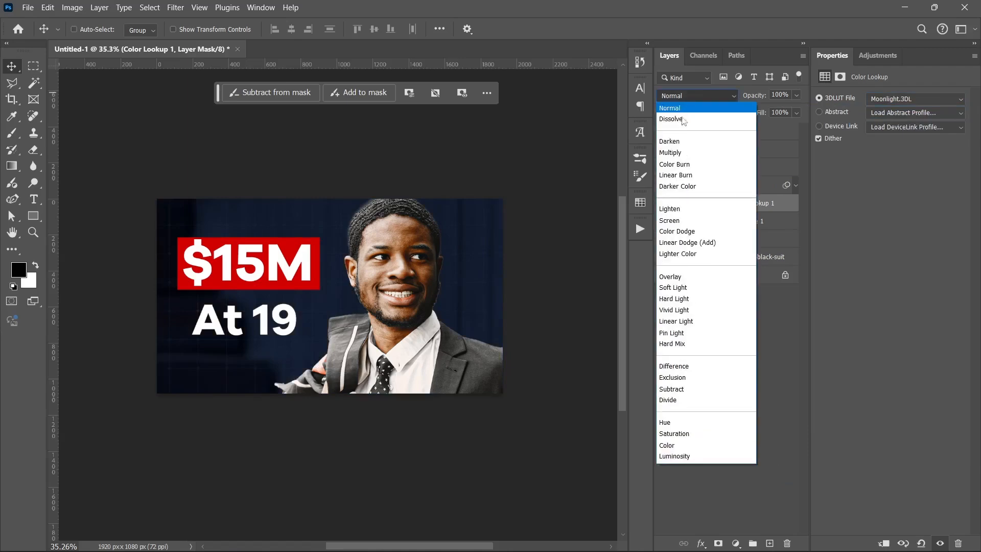
{"action": "left_click", "coordinate": [680, 151]}
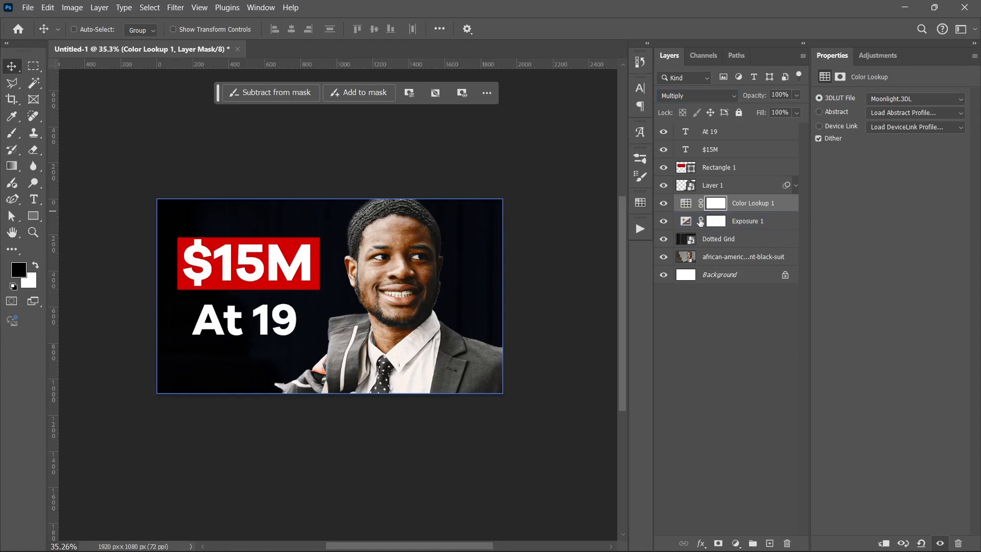
Paint black on the Color Lookup mask's center with a soft elliptical 2114 px brush to leave a dark vignette at the edges.
{"action": "key", "text": "b"}
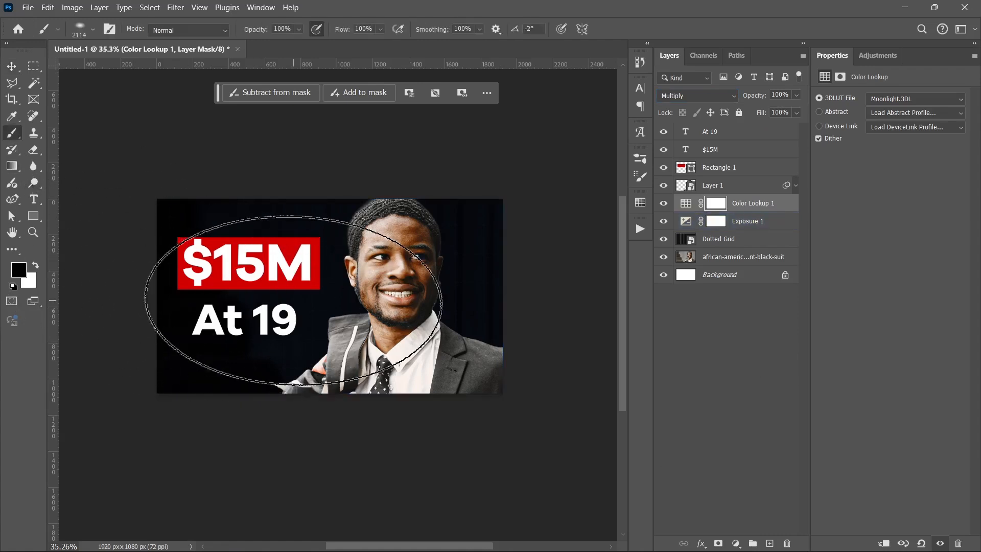
{"action": "right_click", "coordinate": [294, 300]}
{"action": "mouse_move", "coordinate": [328, 346]}
{"action": "left_mouse_down"}
{"action": "mouse_move", "coordinate": [331, 363]}
{"action": "mouse_move", "coordinate": [329, 349]}
{"action": "left_mouse_up"}
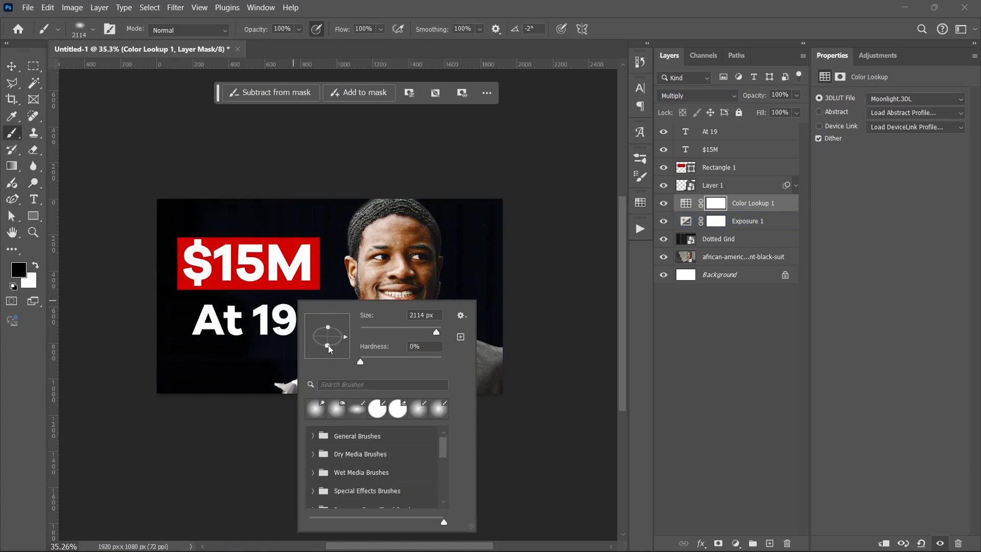
{"action": "left_click", "coordinate": [709, 339]}
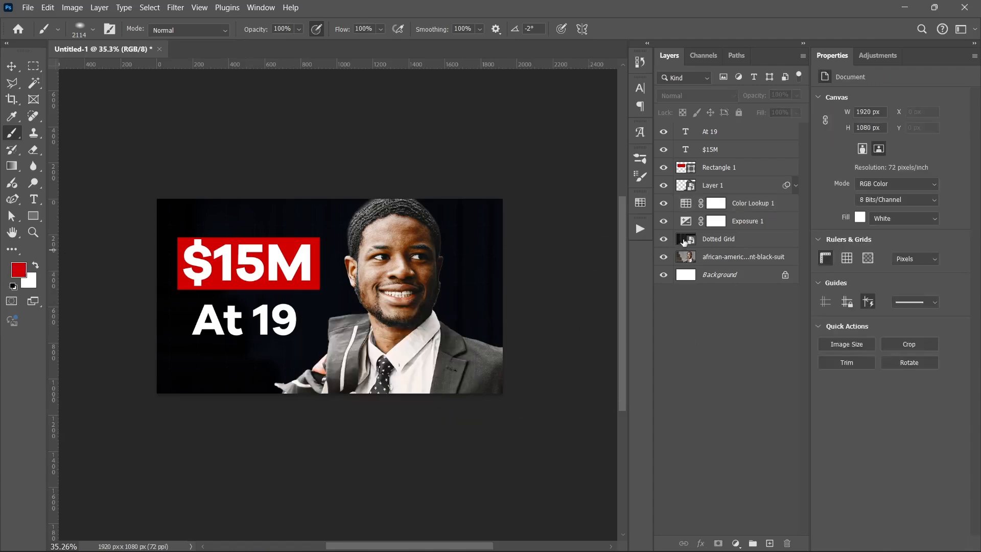
{"action": "left_click", "coordinate": [710, 203]}
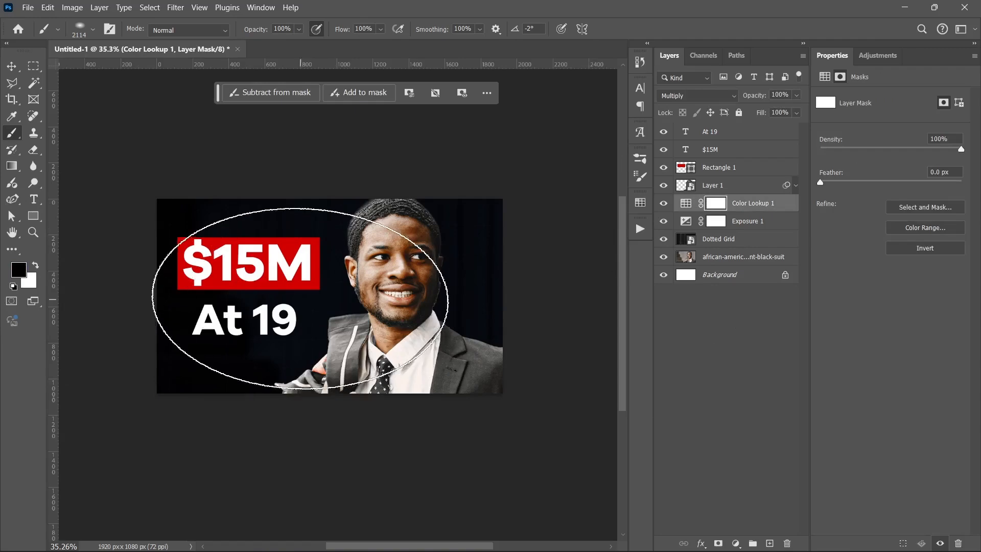
{"action": "left_click", "coordinate": [320, 296]}
{"action": "left_click", "coordinate": [323, 294]}
{"action": "left_click", "coordinate": [324, 294]}
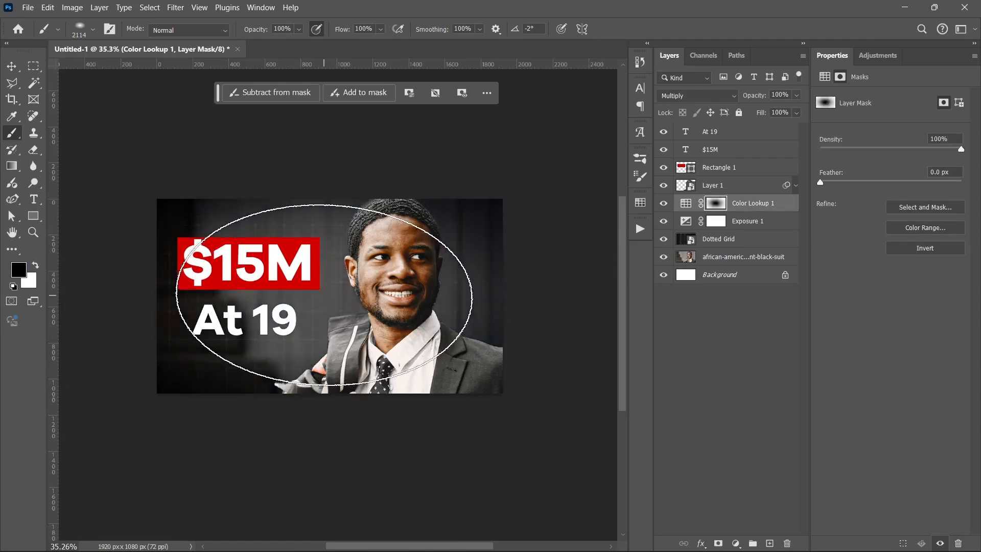
{"action": "left_click", "coordinate": [322, 299]}
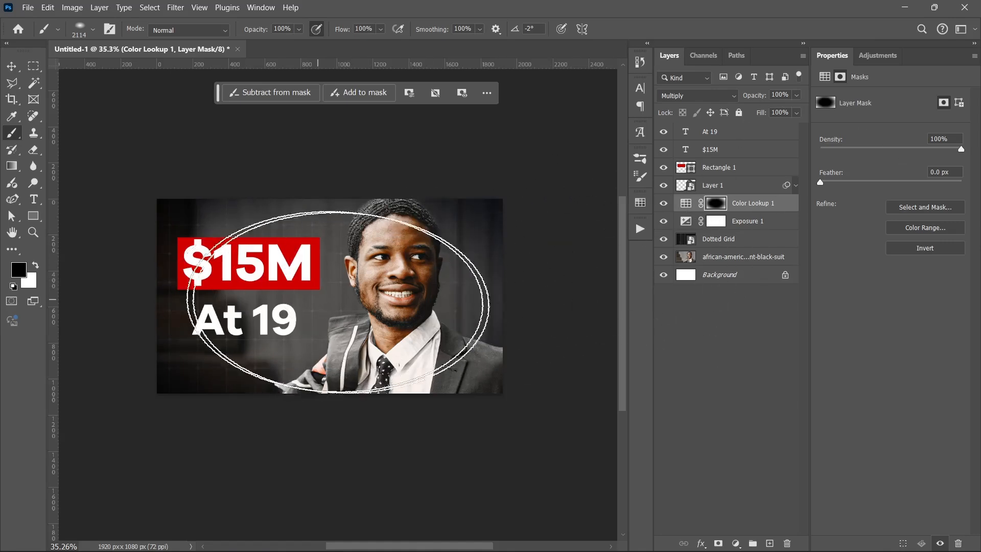
Stamp all visible layers into a new layer above "At 19" and convert it to a smart object.
{"action": "left_click", "coordinate": [756, 344]}
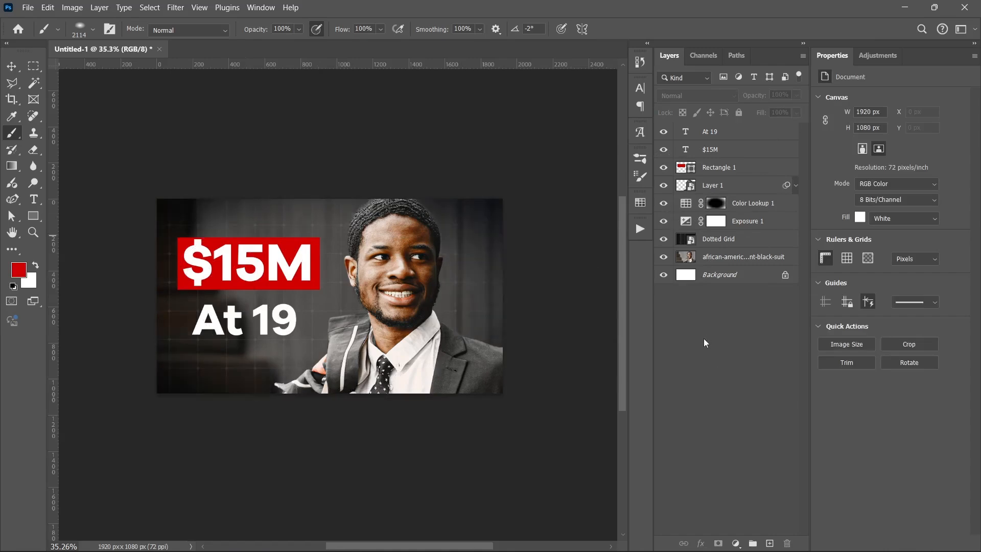
{"action": "key", "text": "v"}
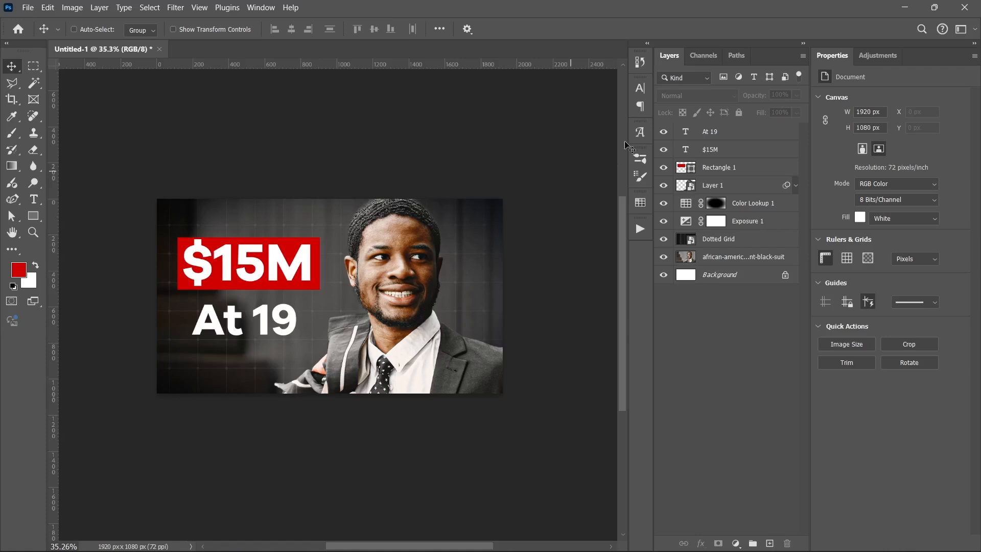
{"action": "left_click", "coordinate": [718, 137]}
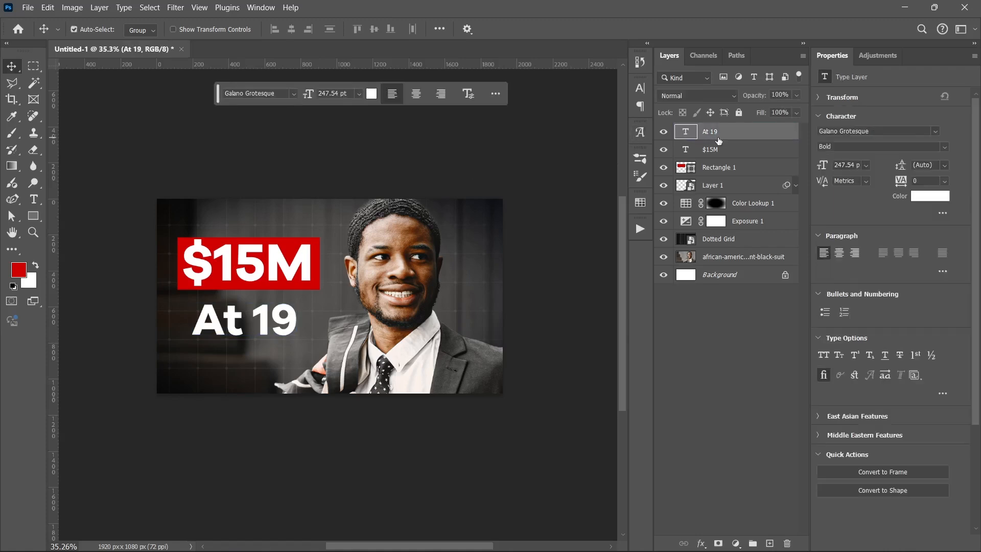
{"action": "key", "text": "ctrl+shift+alt+e"}
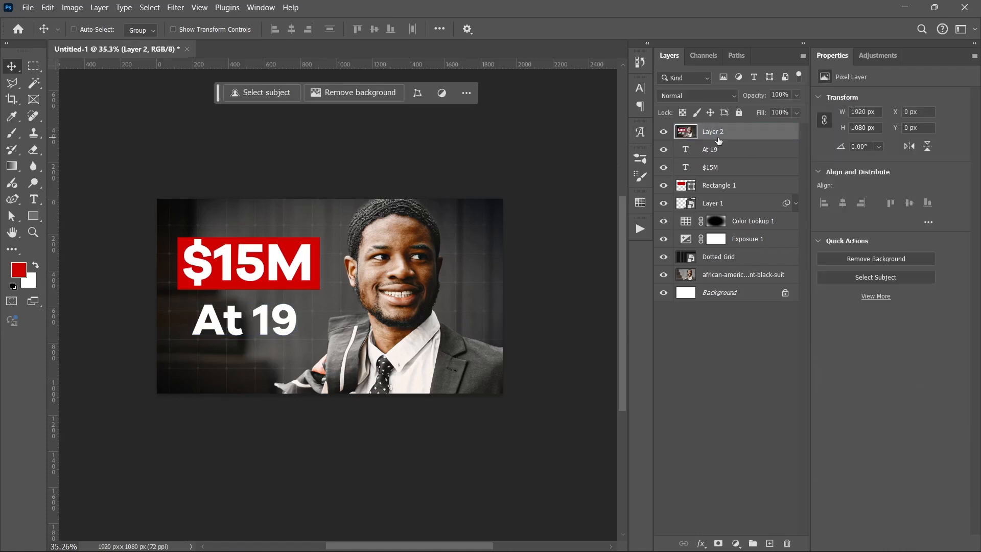
{"action": "key", "text": "ctrl+alt+s"}
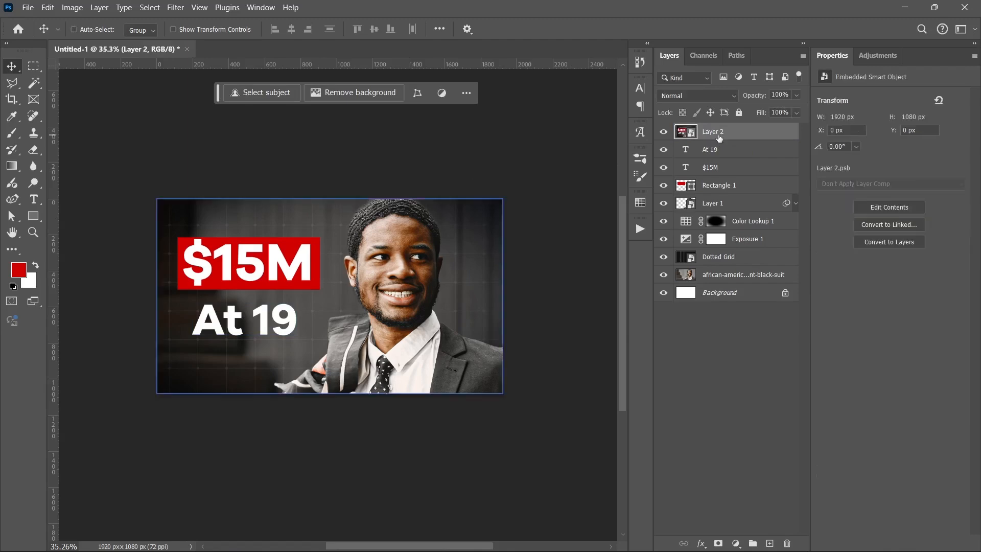
Start a Camera Raw Filter on the merged layer with Exposure +0.35, Contrast +19, Highlights +8 and Shadows -15.
{"action": "left_click", "coordinate": [182, 8]}
{"action": "left_click", "coordinate": [240, 22]}
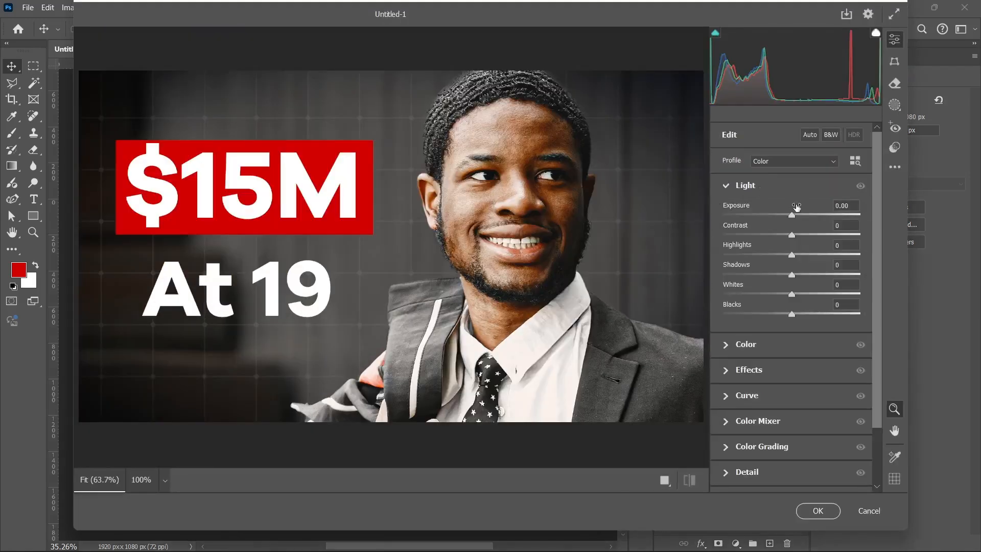
{"action": "left_click_drag", "start_coordinate": [793, 215], "coordinate": [781, 274]}
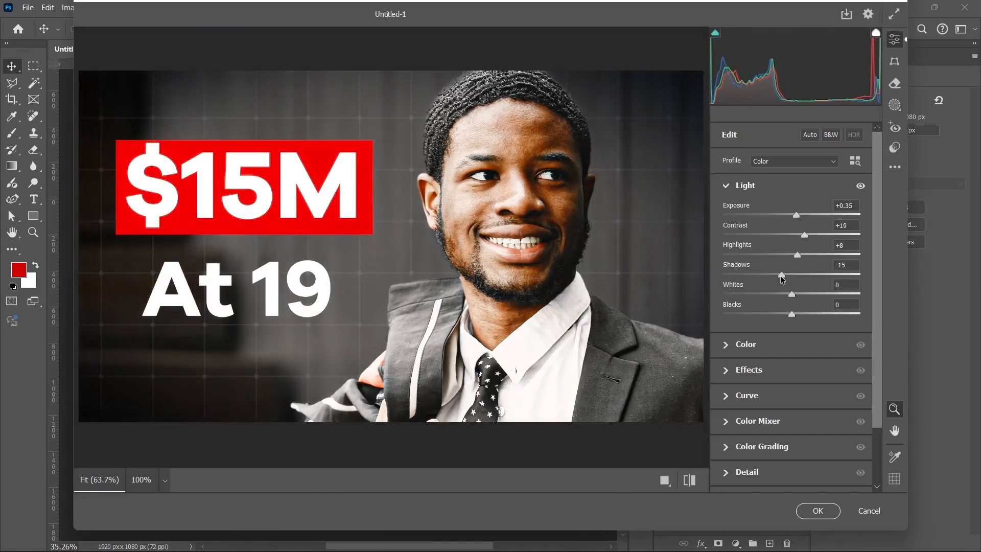
{"action": "left_click", "coordinate": [743, 185]}
Set the Camera Raw effects to Texture +18, Vignette -18 and Grain 24, and raise Clarity slightly.
{"action": "left_click", "coordinate": [743, 238]}
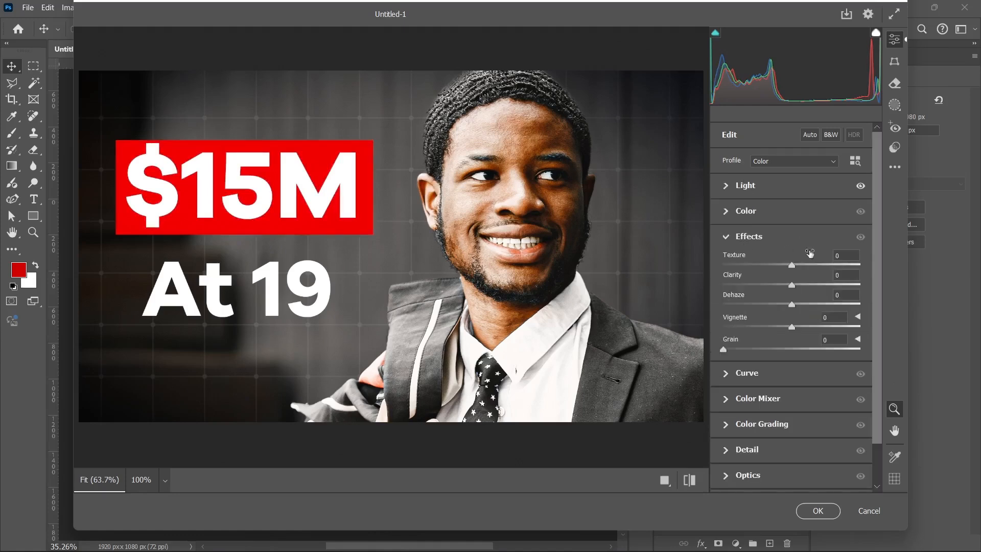
{"action": "left_click", "coordinate": [804, 265]}
{"action": "left_click_drag", "start_coordinate": [782, 326], "coordinate": [780, 325]}
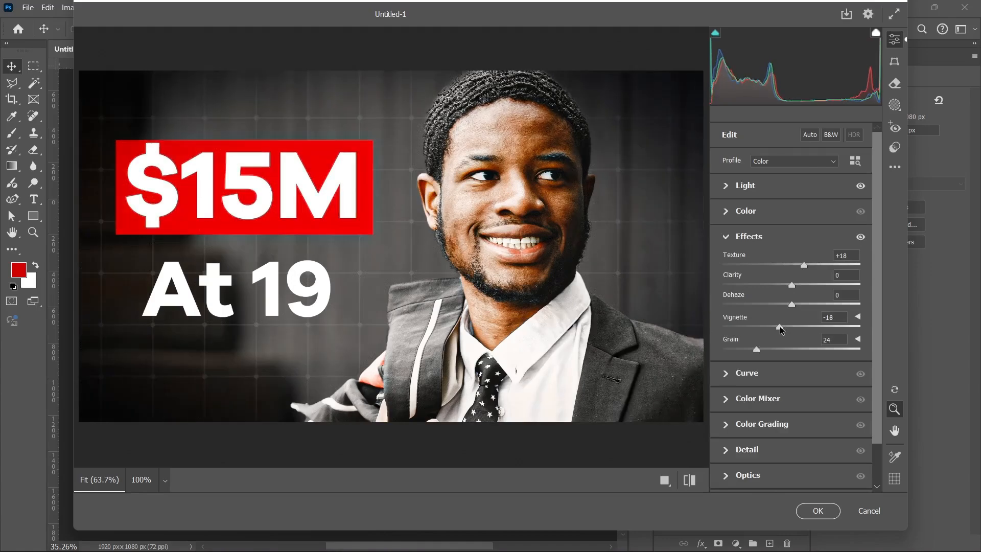
{"action": "left_click_drag", "start_coordinate": [793, 287], "coordinate": [796, 288]}
{"action": "left_click", "coordinate": [751, 238]}
Add a moderate amount of sharpening in Camera Raw and apply the filter to the merged layer.
{"action": "left_click", "coordinate": [739, 338]}
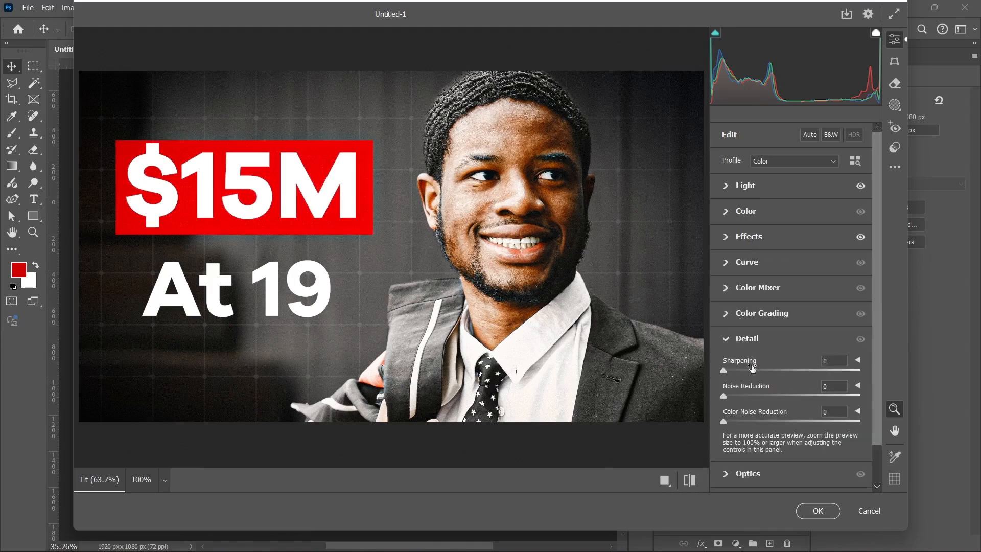
{"action": "left_click", "coordinate": [746, 368]}
{"action": "left_click", "coordinate": [741, 337]}
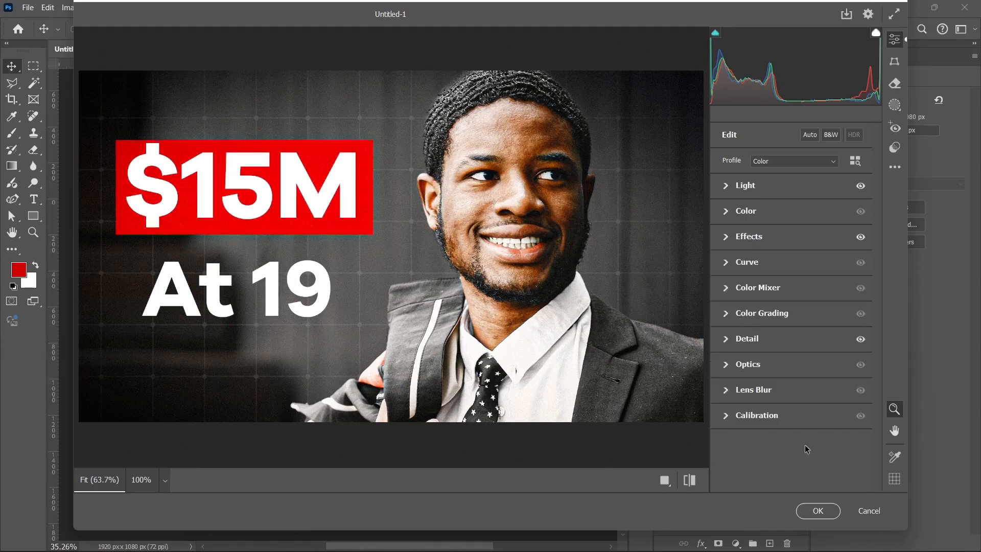
{"action": "left_click", "coordinate": [818, 511]}
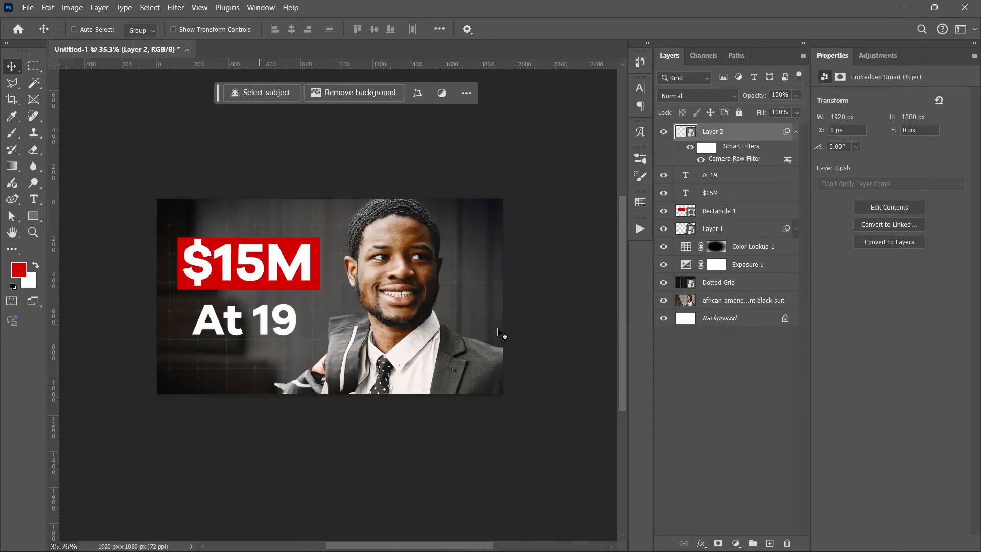
{"action": "scroll", "coordinate": [514, 397], "scroll_direction": "up", "scroll_amount": 1}
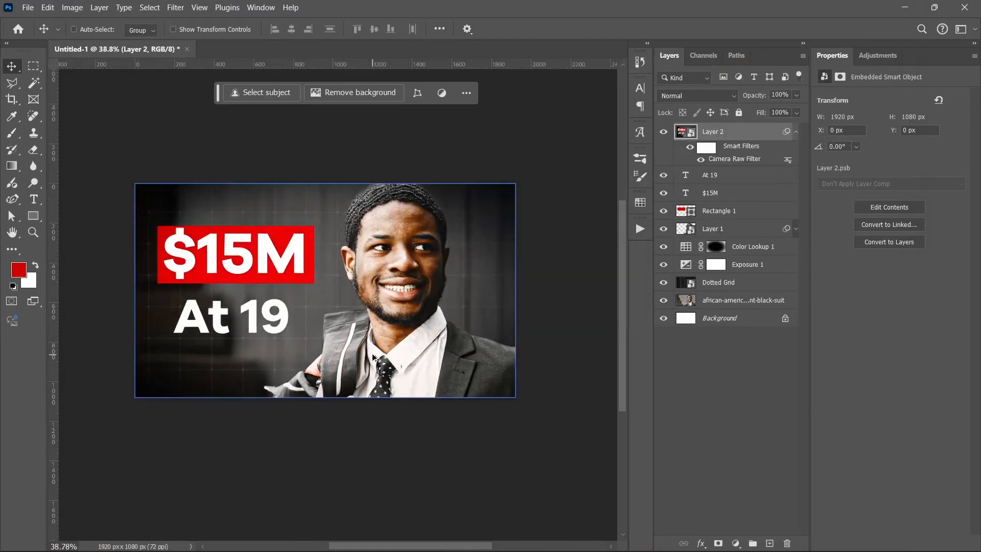